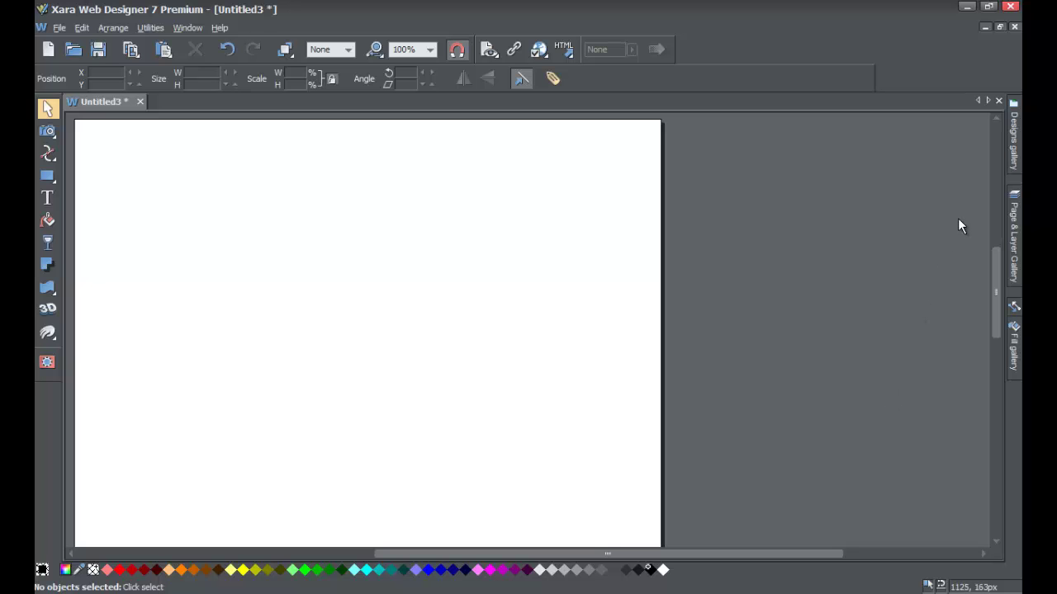
Step: Pin the Designs gallery open and expand its Widgets, Forms and More folder
click(1014, 147)
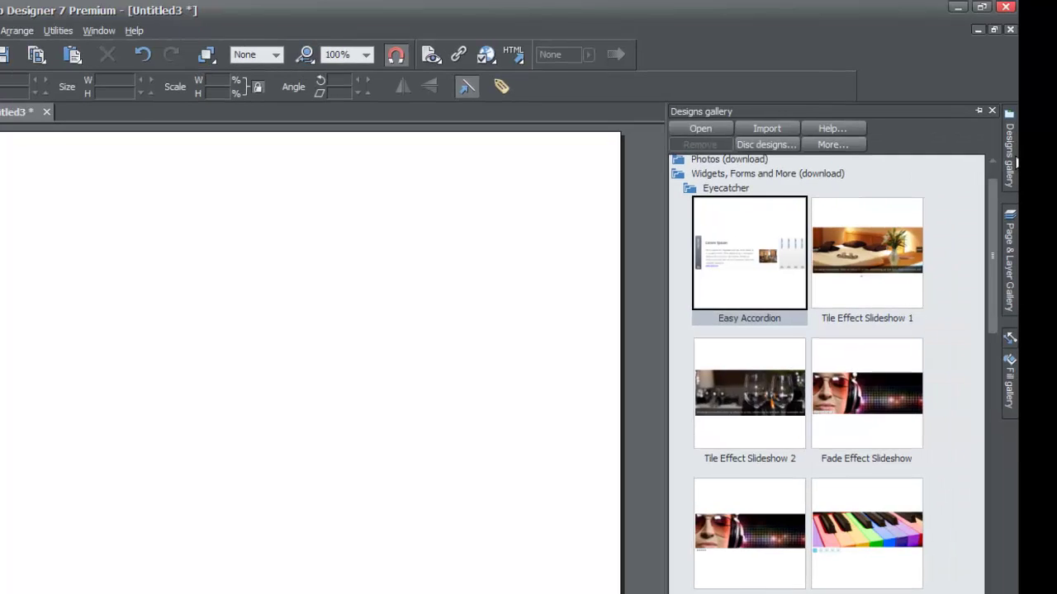
click(683, 174)
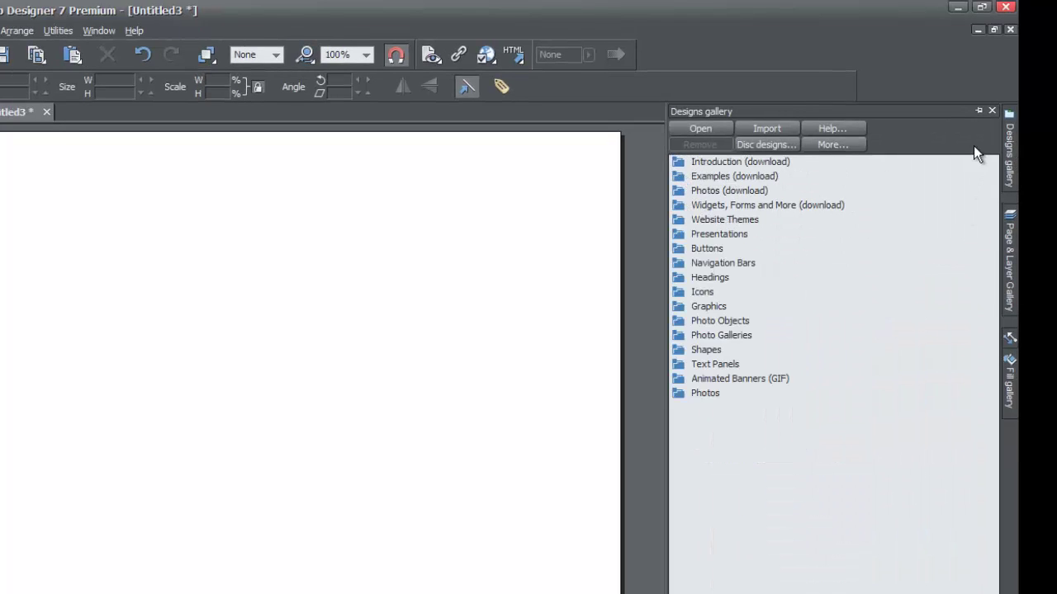
click(977, 112)
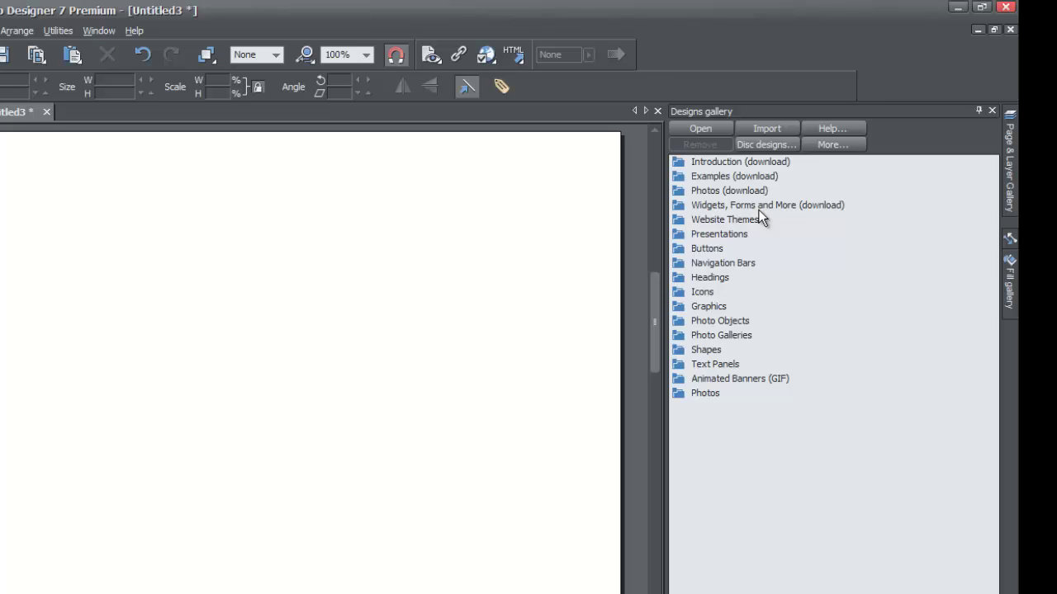
mouse_move(679, 205)
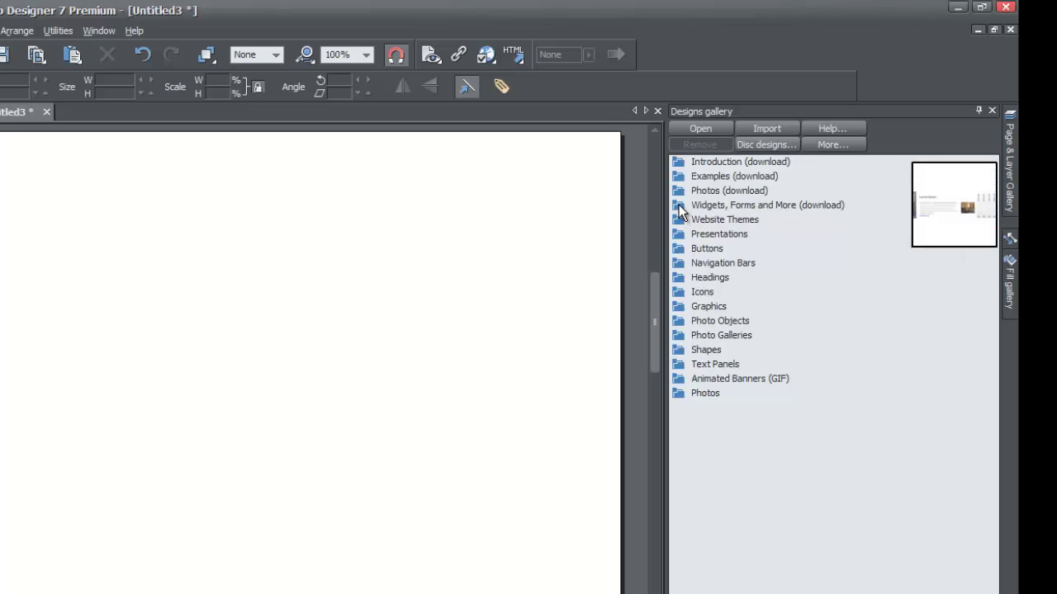
click(678, 206)
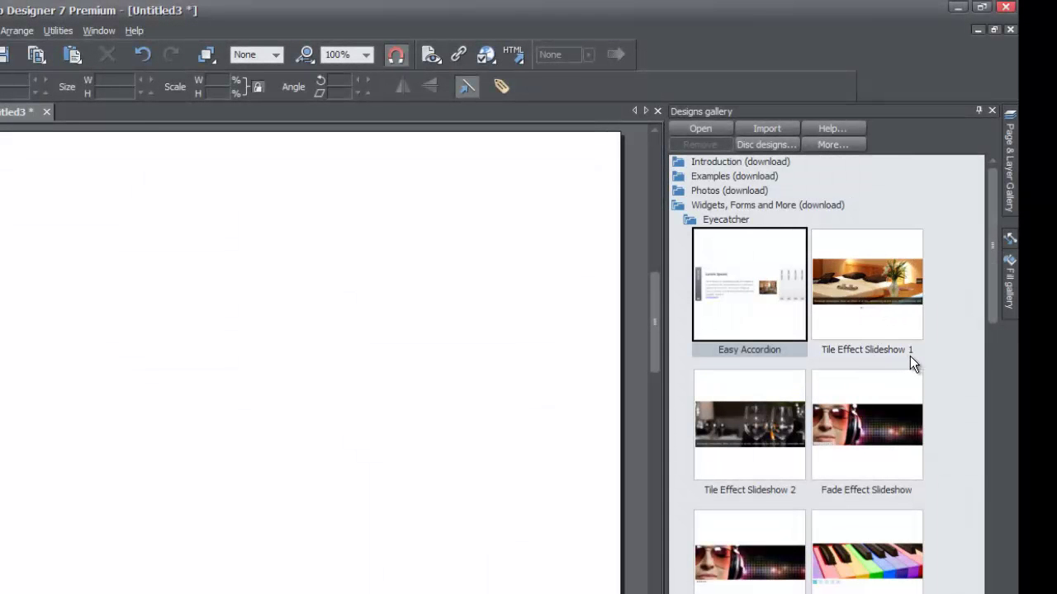
Step: Place the Tile Effect Slideshow 1 widget on the page and open it for editing
click(859, 298)
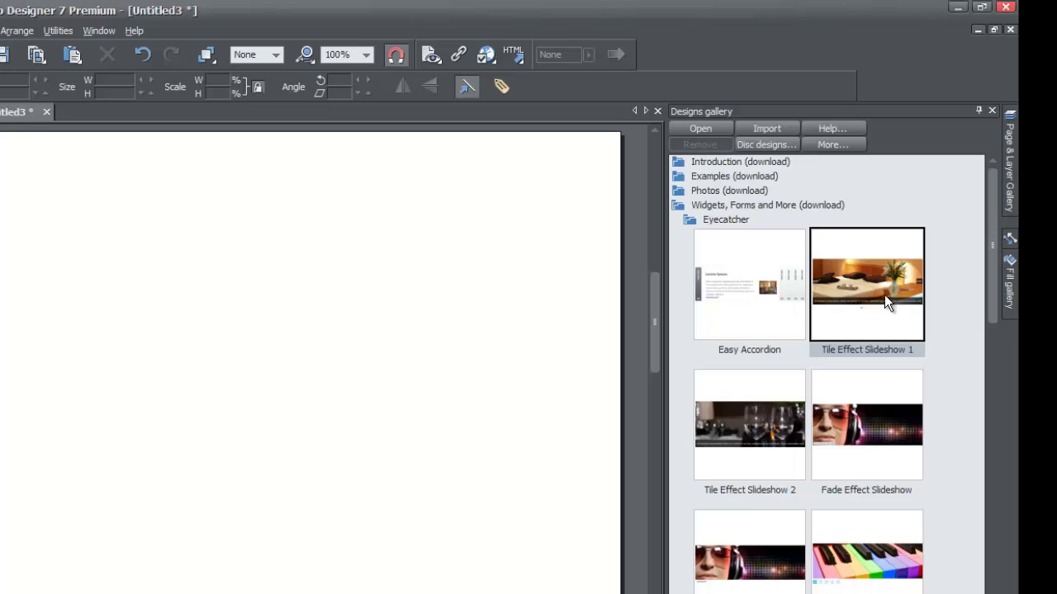
drag(880, 291, 277, 340)
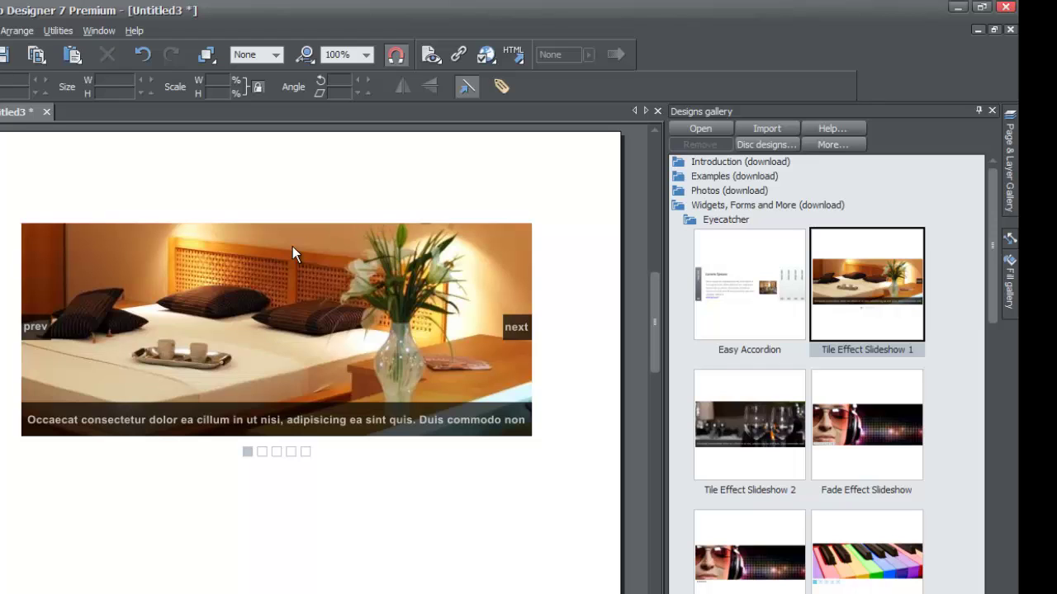
double_click(257, 326)
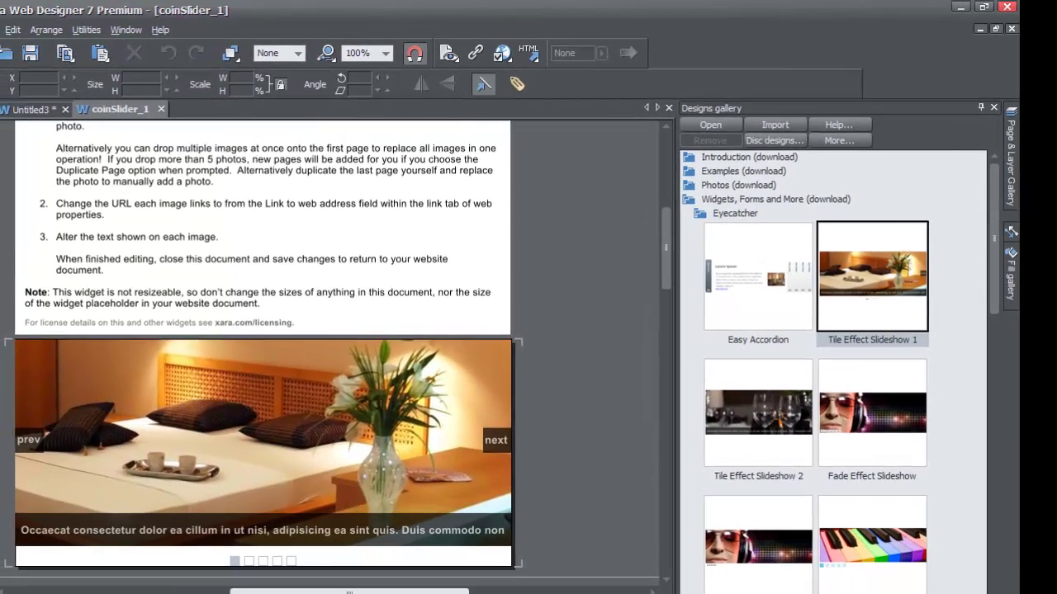
scroll(331, 346, left, 2)
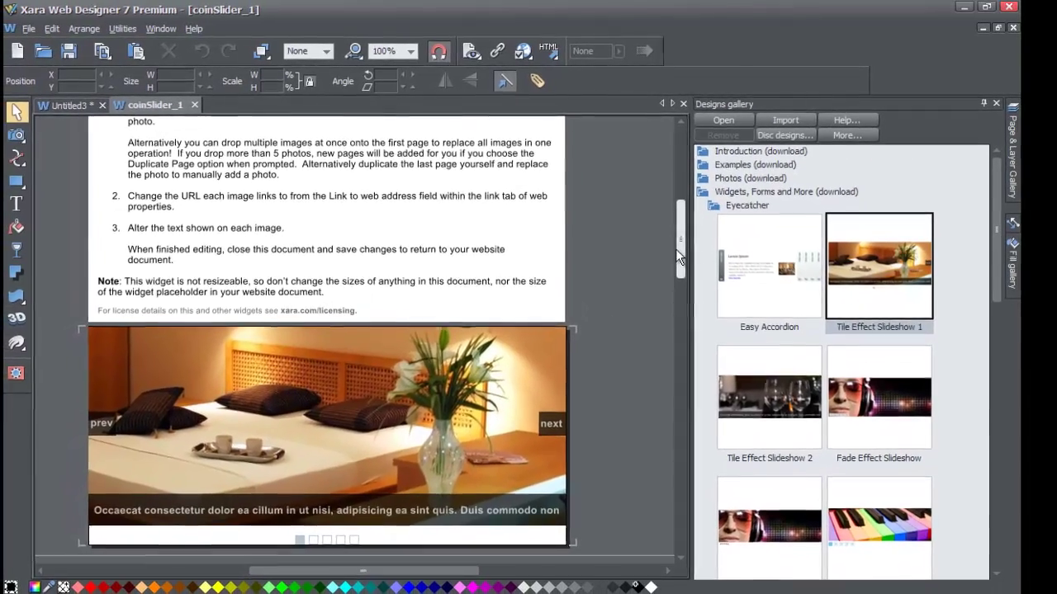
drag(675, 251, 674, 225)
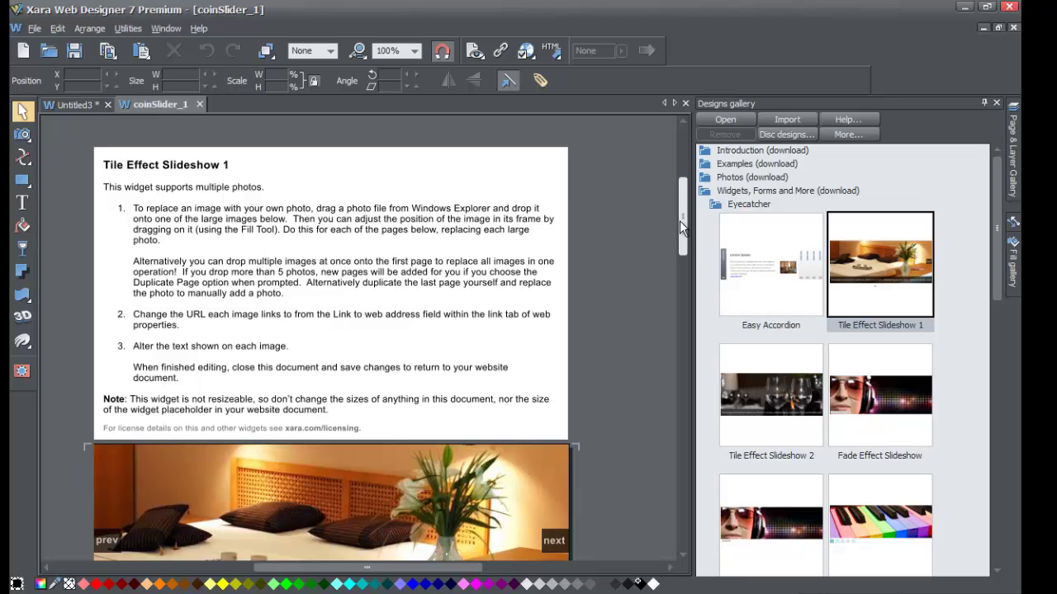
drag(681, 220, 681, 260)
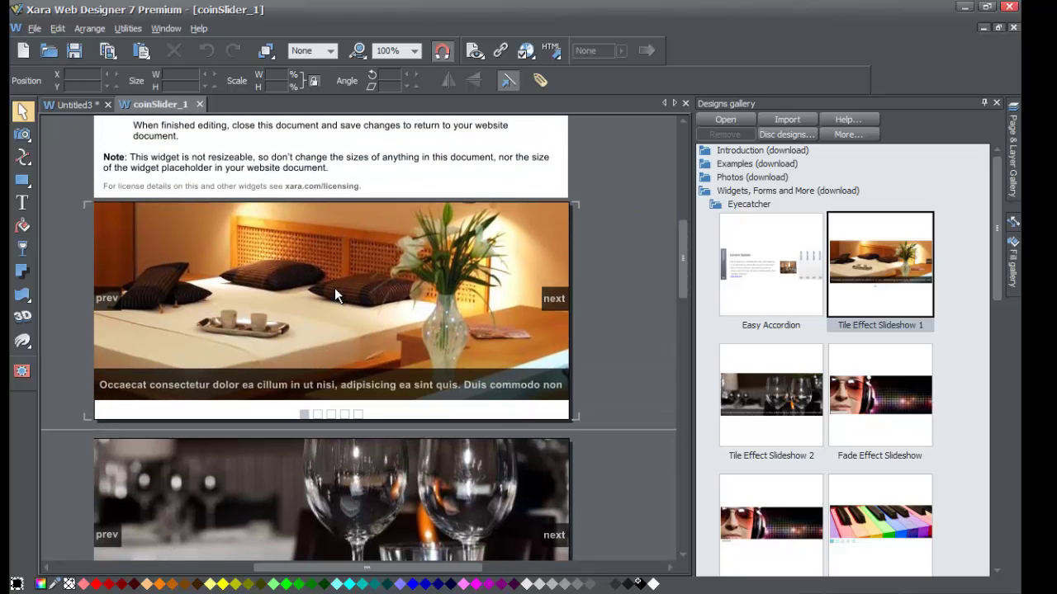
Step: Try enlarging the first slide's bedroom photo to about 713 by 297 px and undo the resize
click(276, 284)
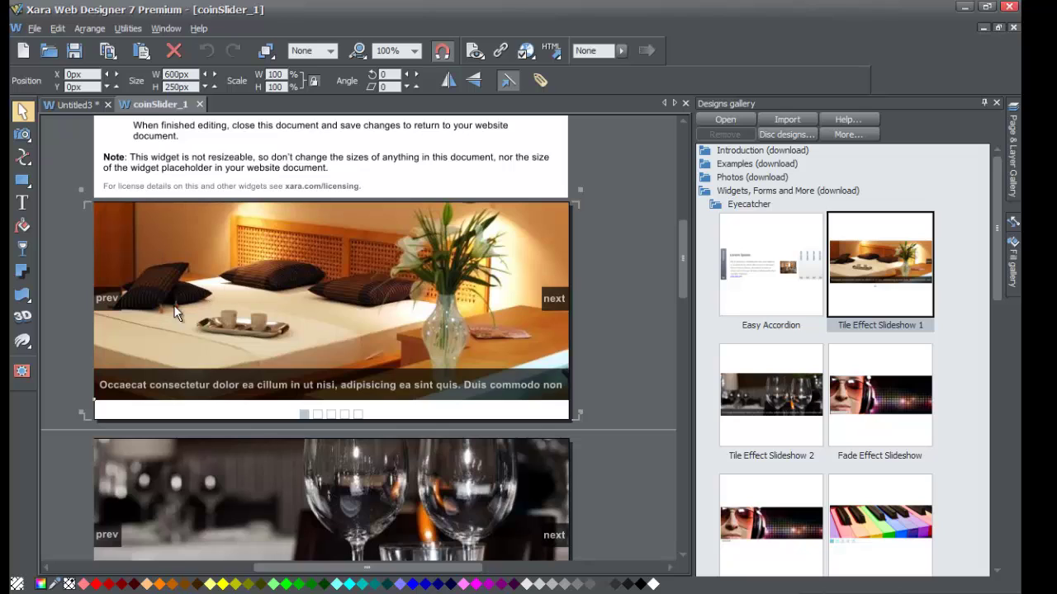
drag(581, 189, 638, 154)
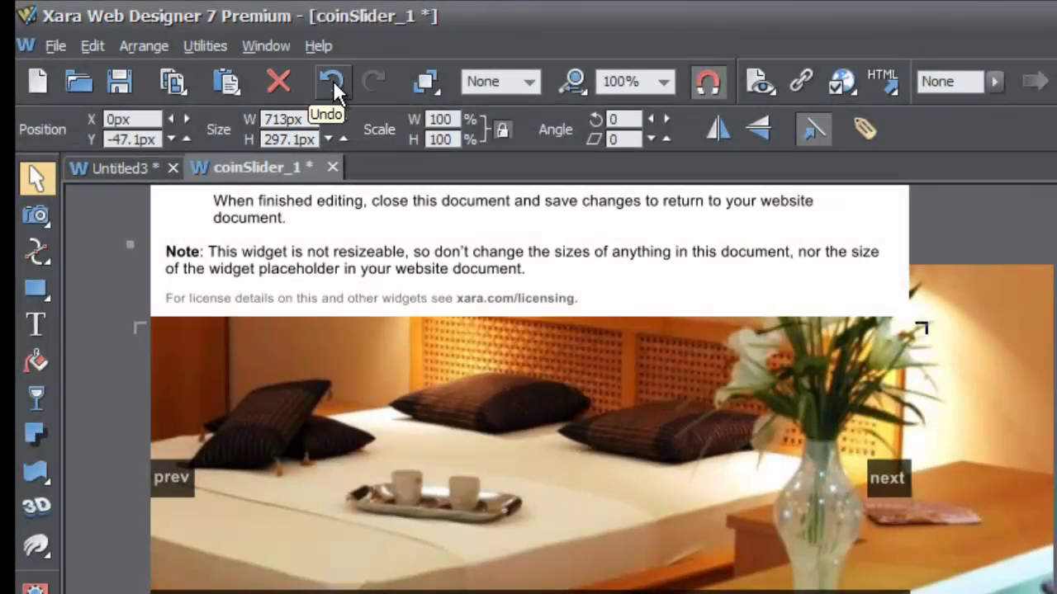
click(333, 80)
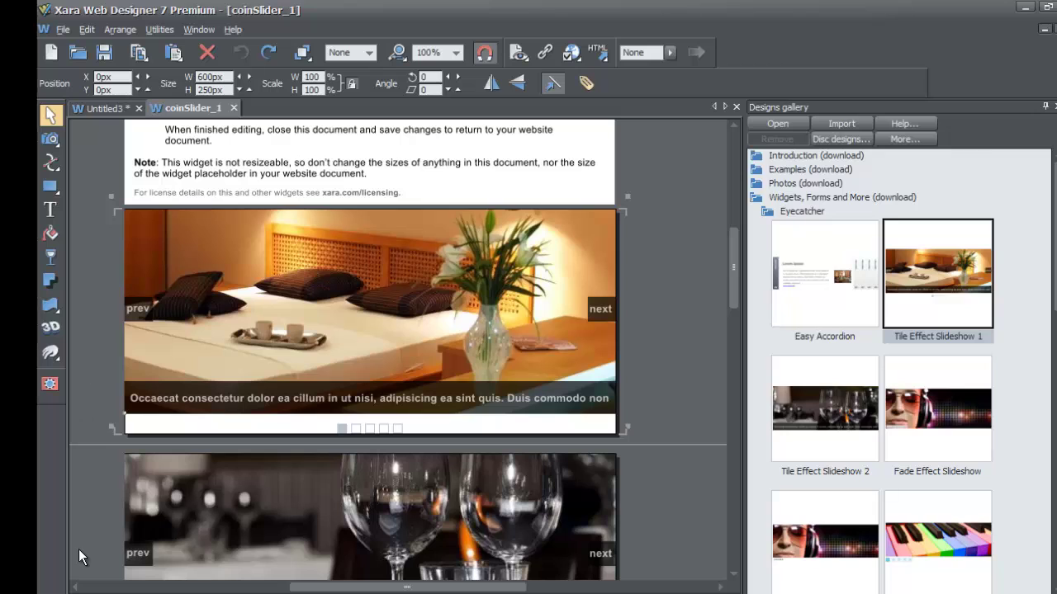
Step: Open the Sample Pictures folder inside My Pictures in a window beside the slideshow document
key(super)
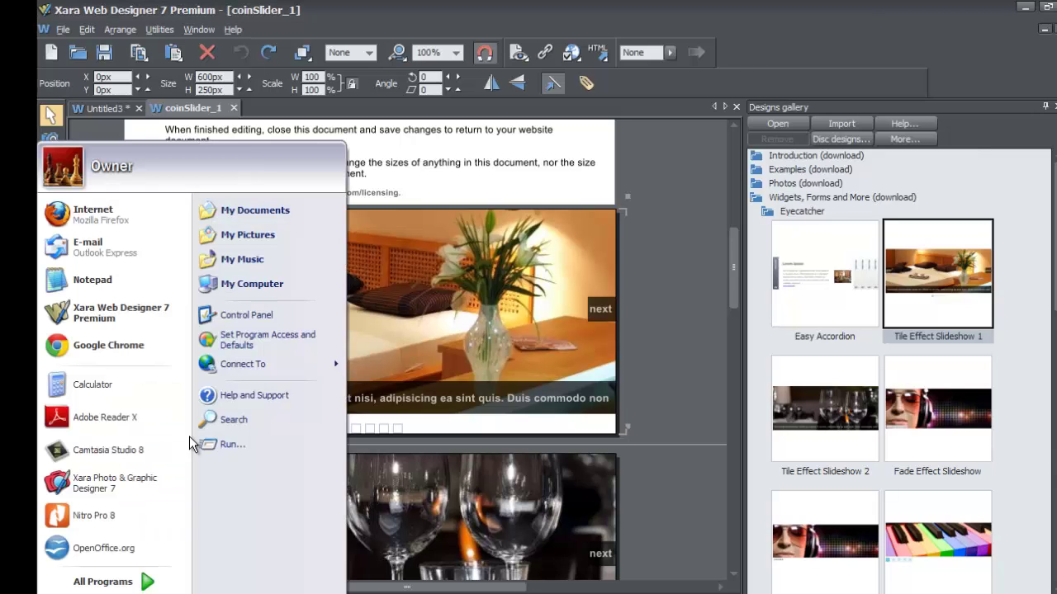
click(248, 236)
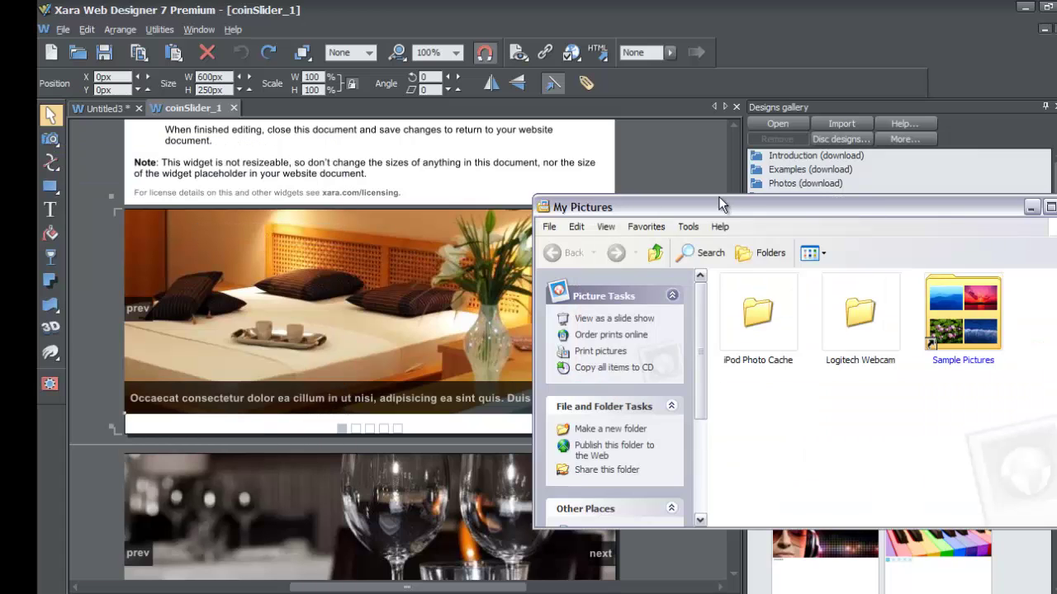
drag(723, 208, 670, 158)
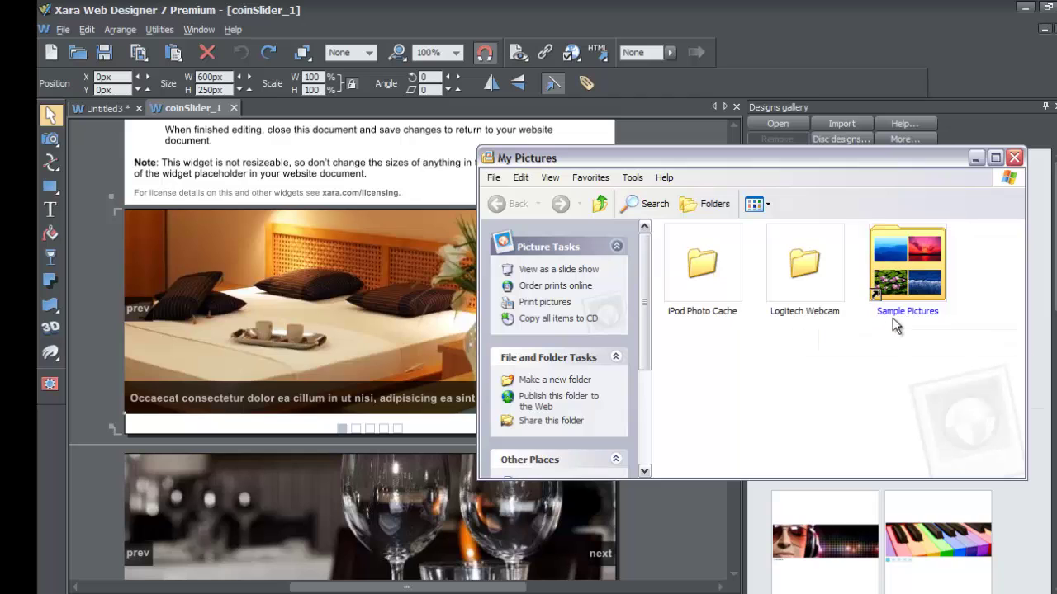
double_click(923, 274)
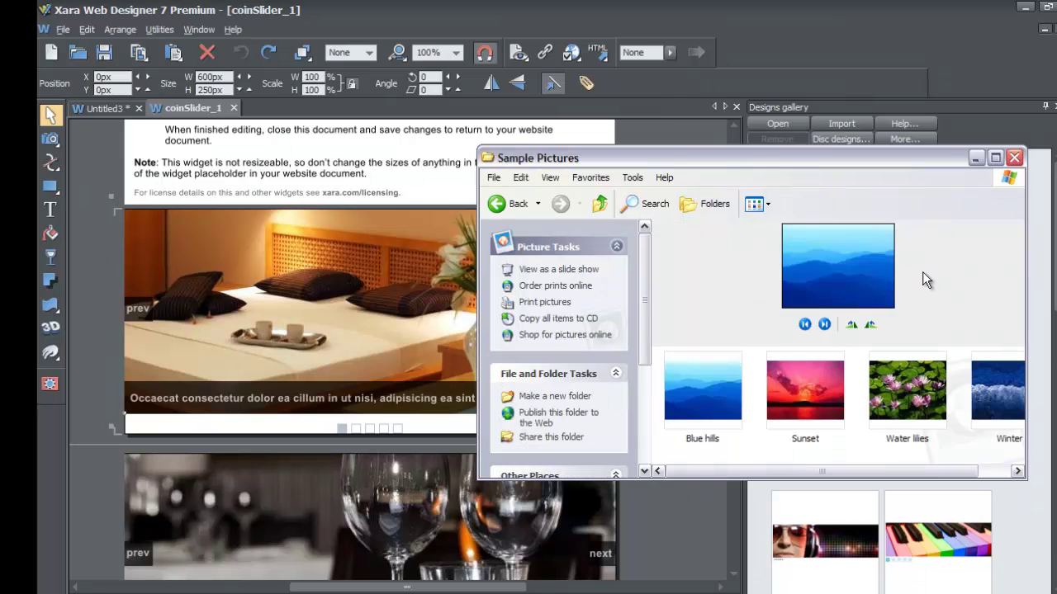
mouse_move(800, 165)
mouse_down()
mouse_move(868, 172)
mouse_move(794, 180)
mouse_up()
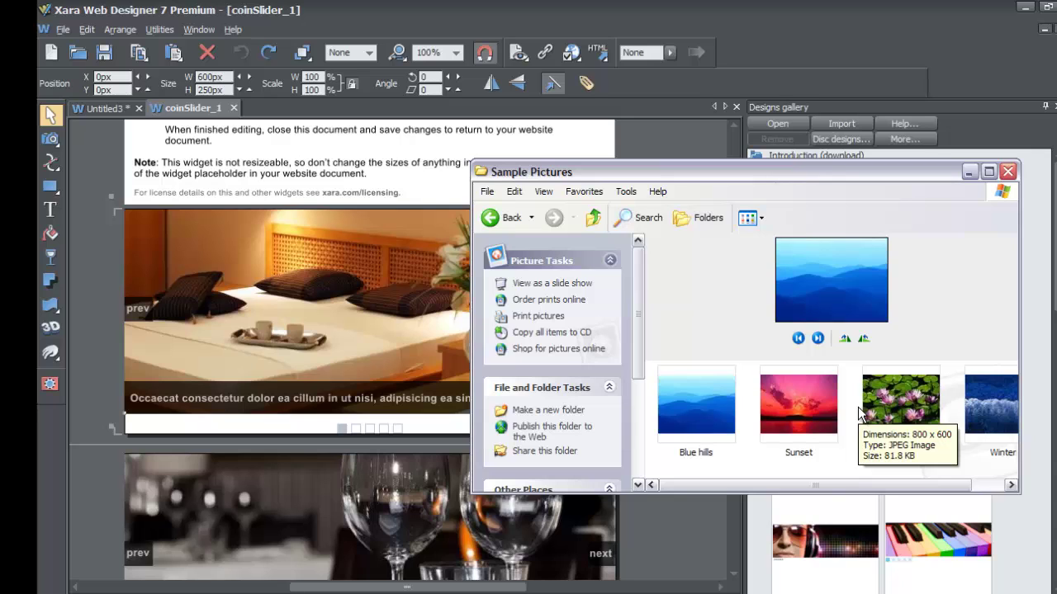
Step: Replace the first slide's photo with the Blue hills picture from the Sample Pictures folder
click(708, 411)
drag(708, 411, 428, 316)
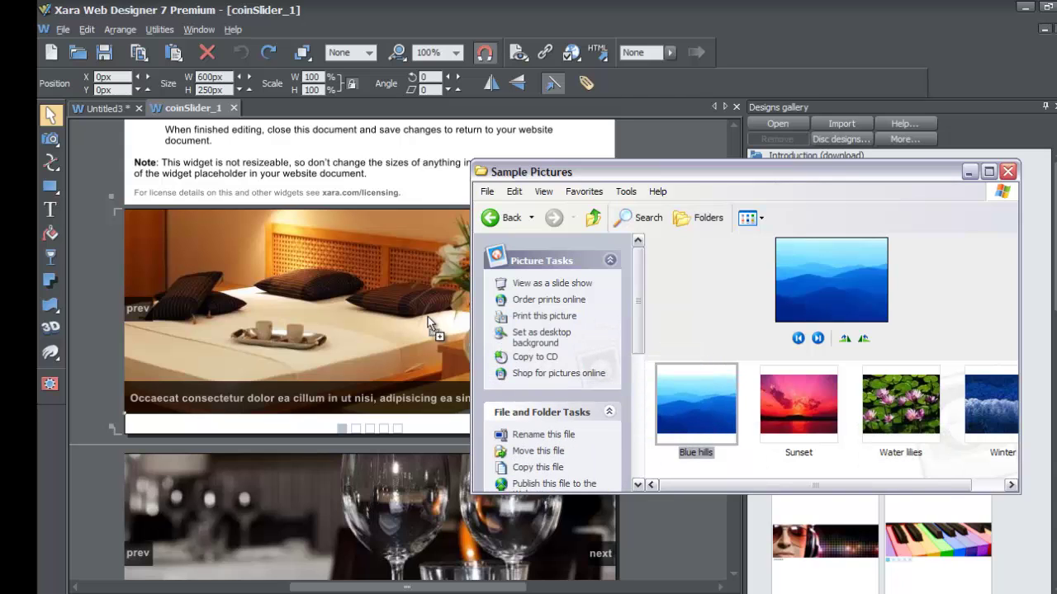
mouse_move(328, 312)
mouse_down()
mouse_move(304, 304)
mouse_move(333, 303)
mouse_move(324, 295)
mouse_up()
drag(609, 171, 770, 183)
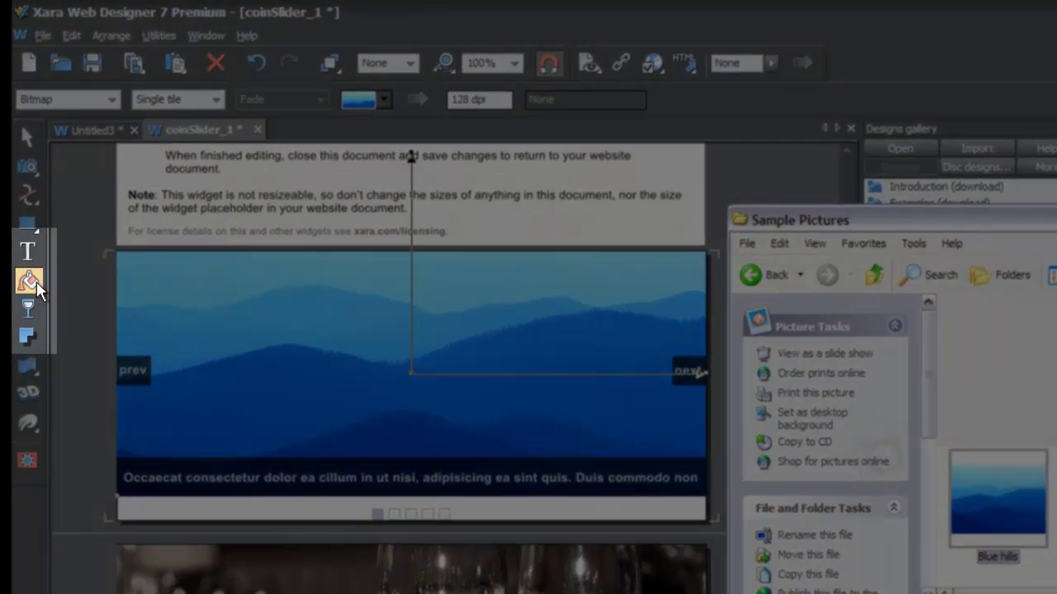
Step: Enlarge the Blue hills photo within its frame and rotate it counterclockwise with the Fill tool
click(75, 293)
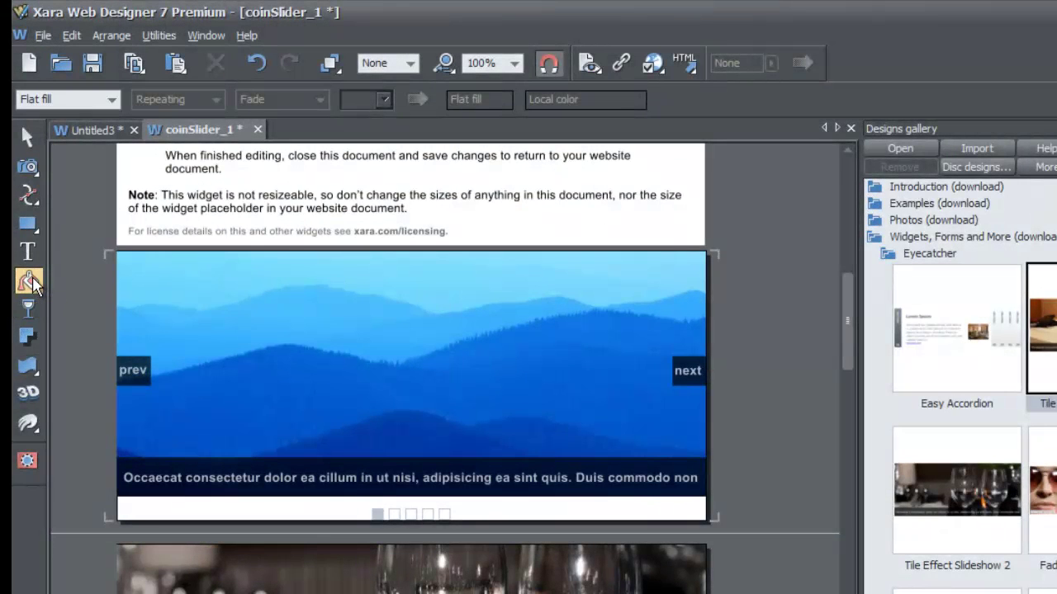
click(303, 353)
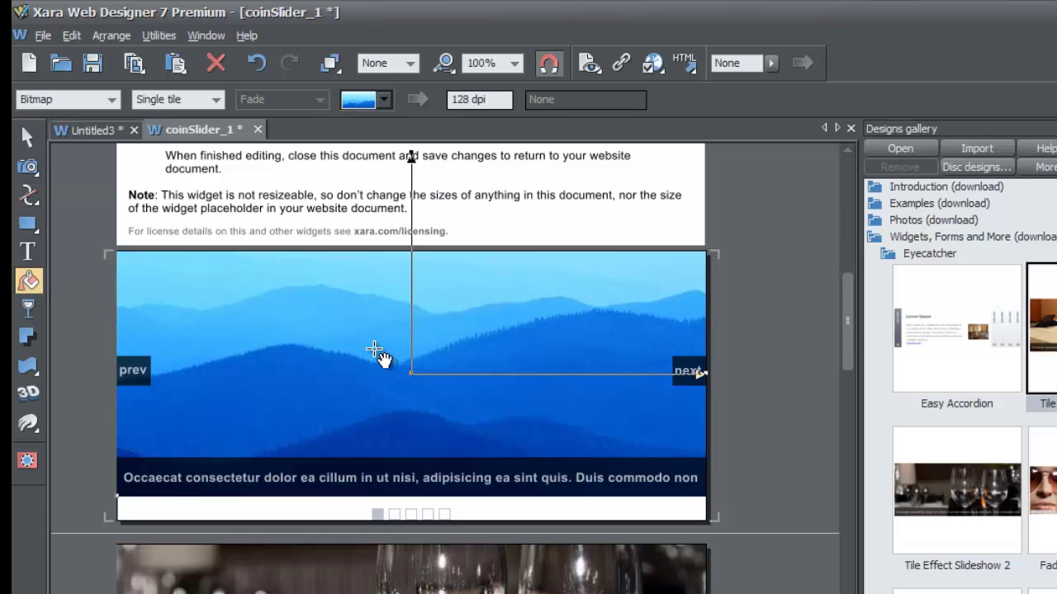
key(ctrl)
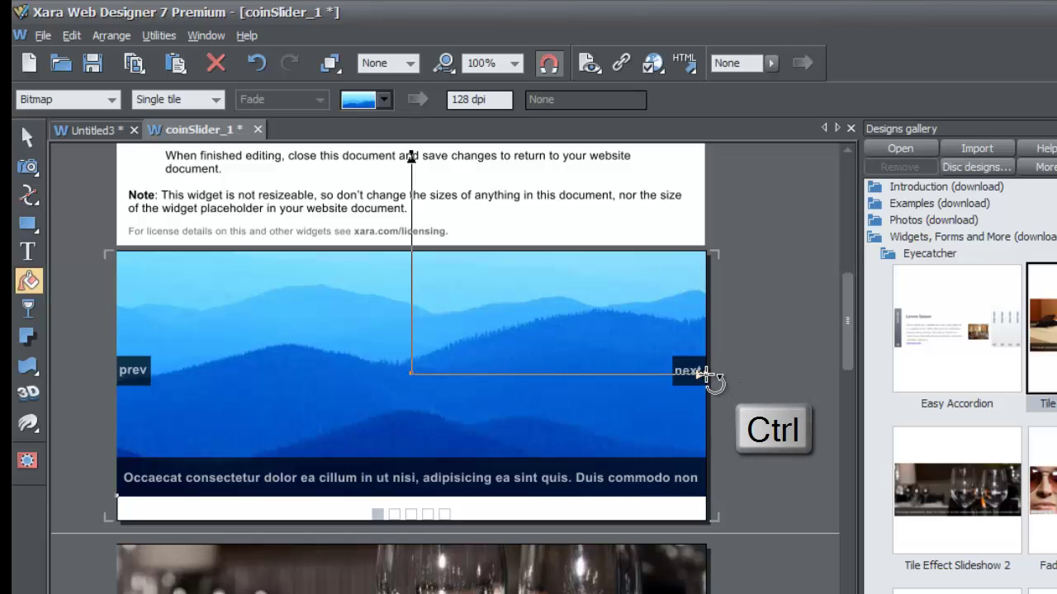
drag(703, 373, 753, 405)
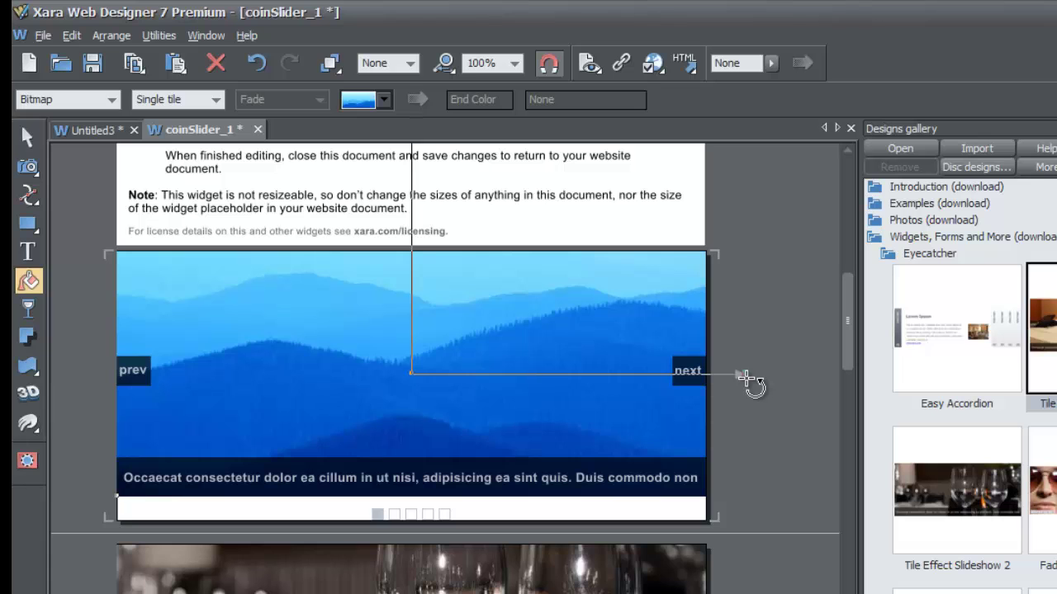
drag(745, 376, 804, 248)
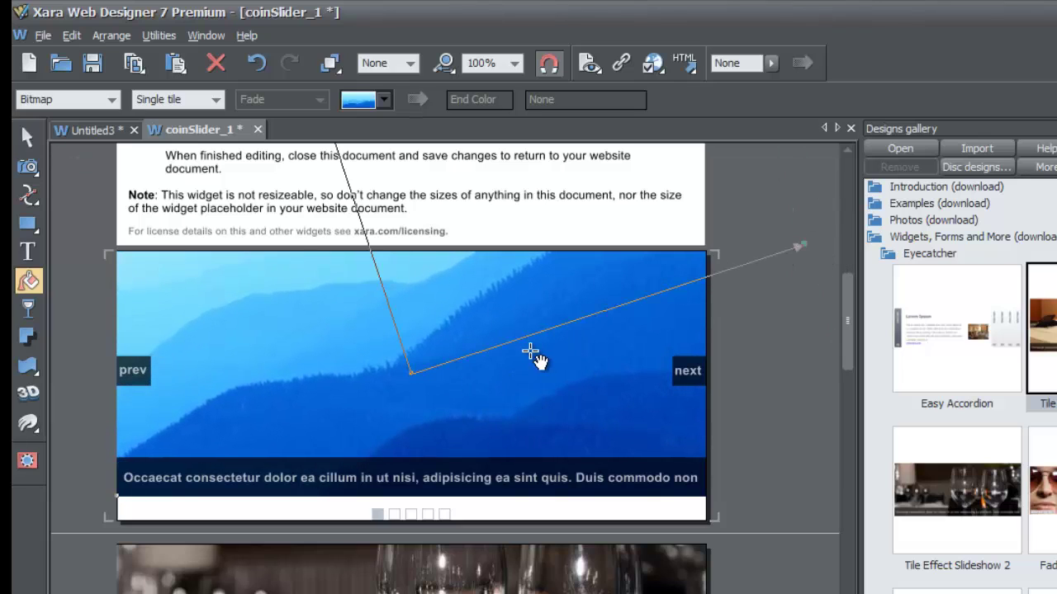
Step: Try enlarging the Blue hills slide image to about 694 by 289 px and undo the resize
click(37, 146)
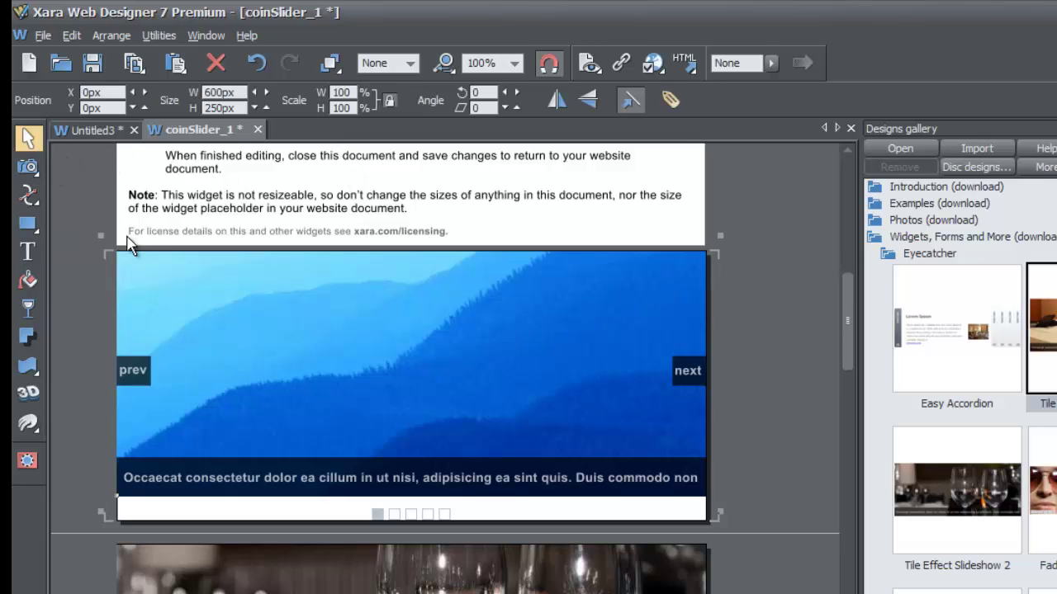
drag(107, 253, 48, 199)
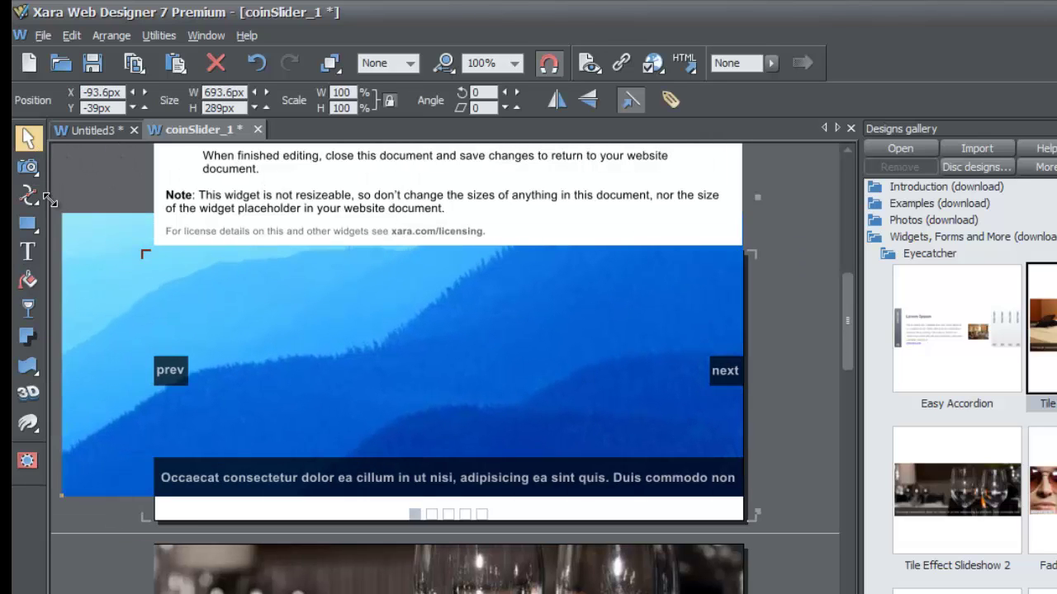
click(259, 63)
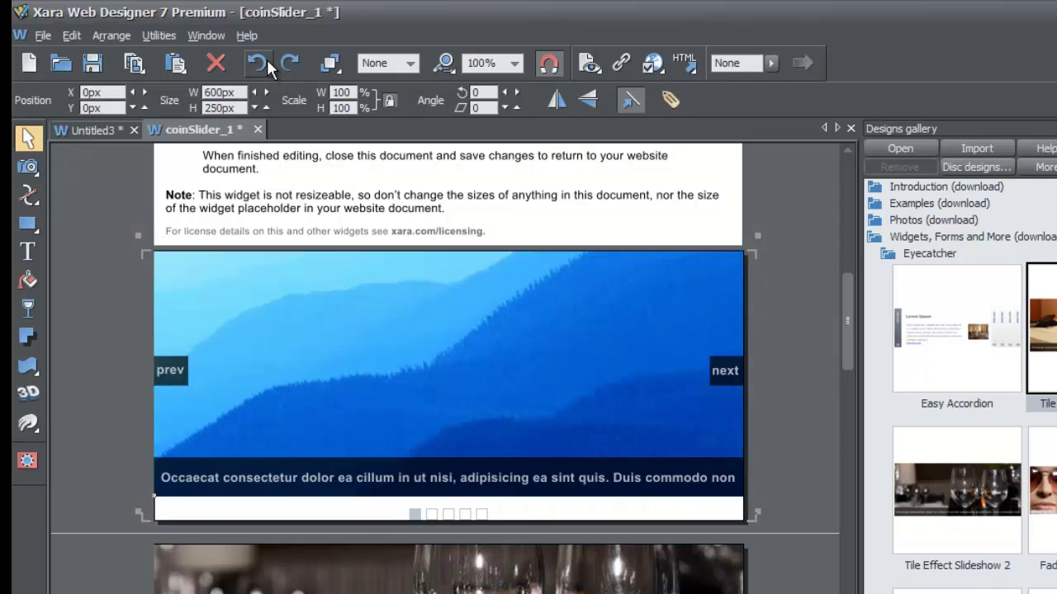
click(104, 211)
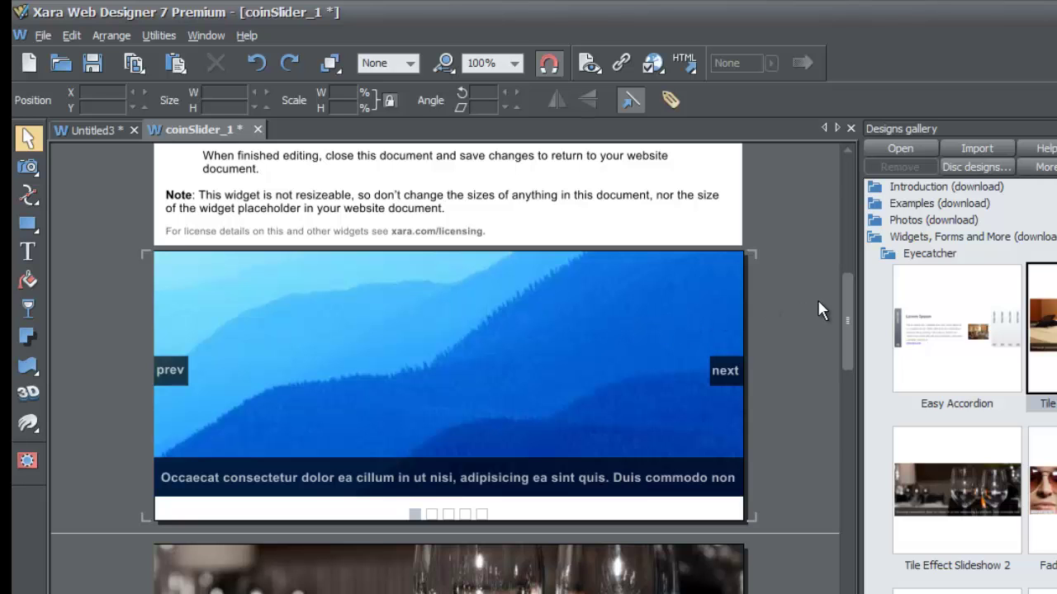
Step: Replace the first slide's caption with "this is a xara tutorial."
drag(847, 307, 847, 330)
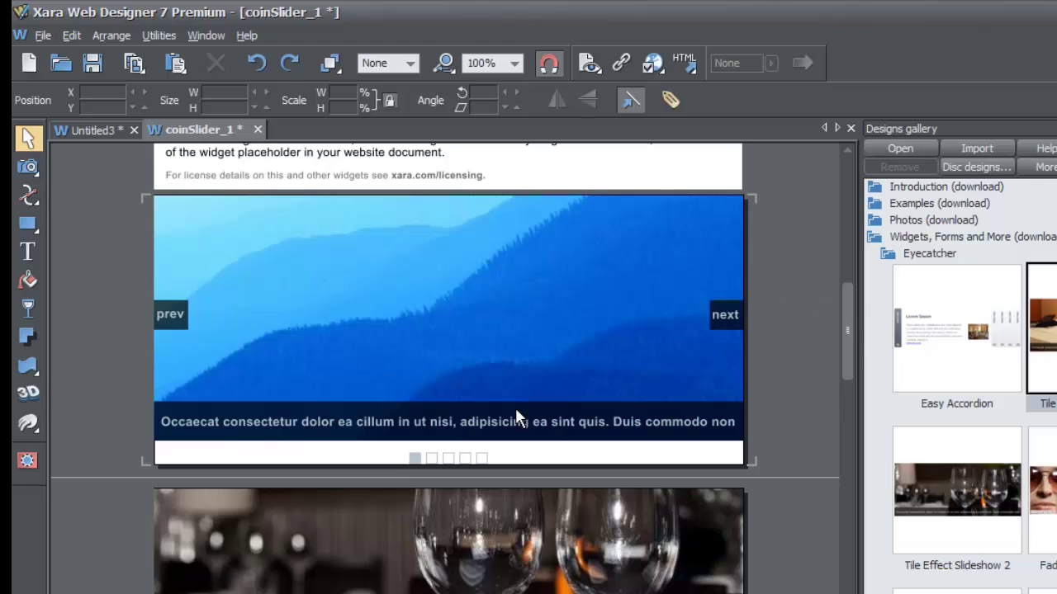
double_click(437, 421)
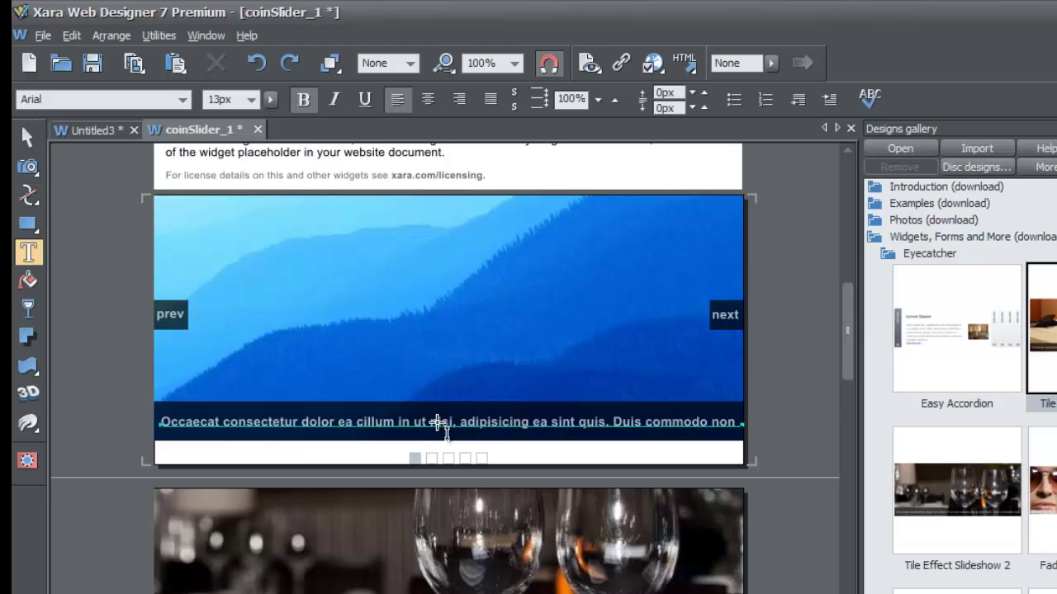
triple_click(405, 423)
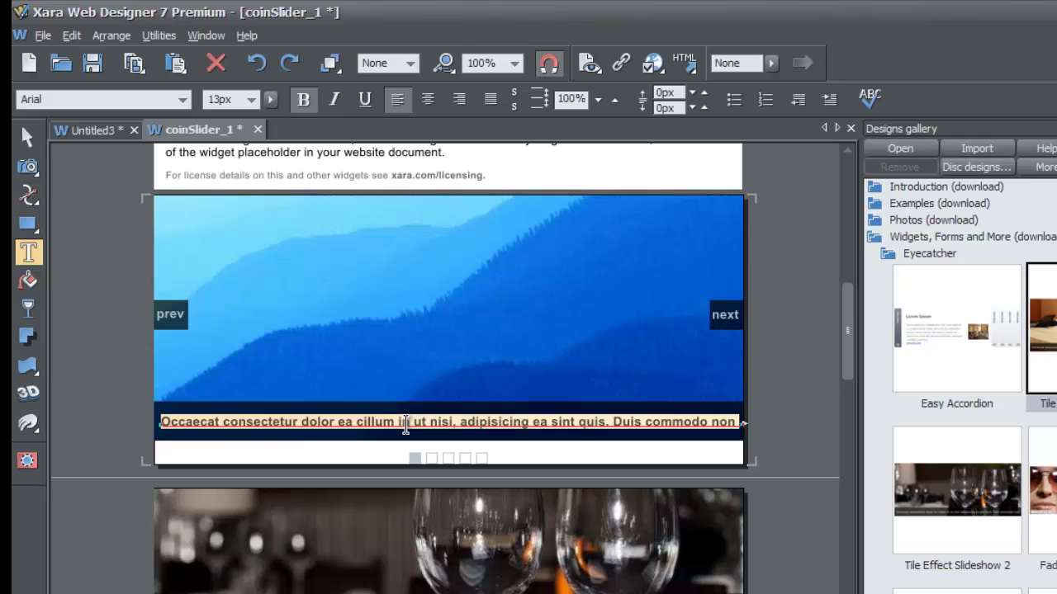
text(this is)
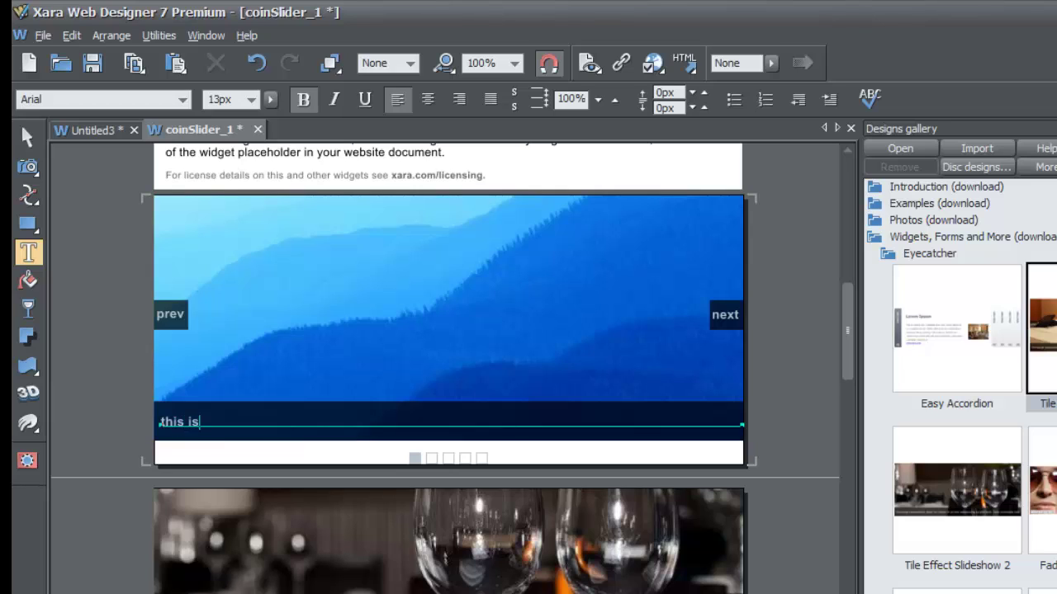
text( a xara tutorial.)
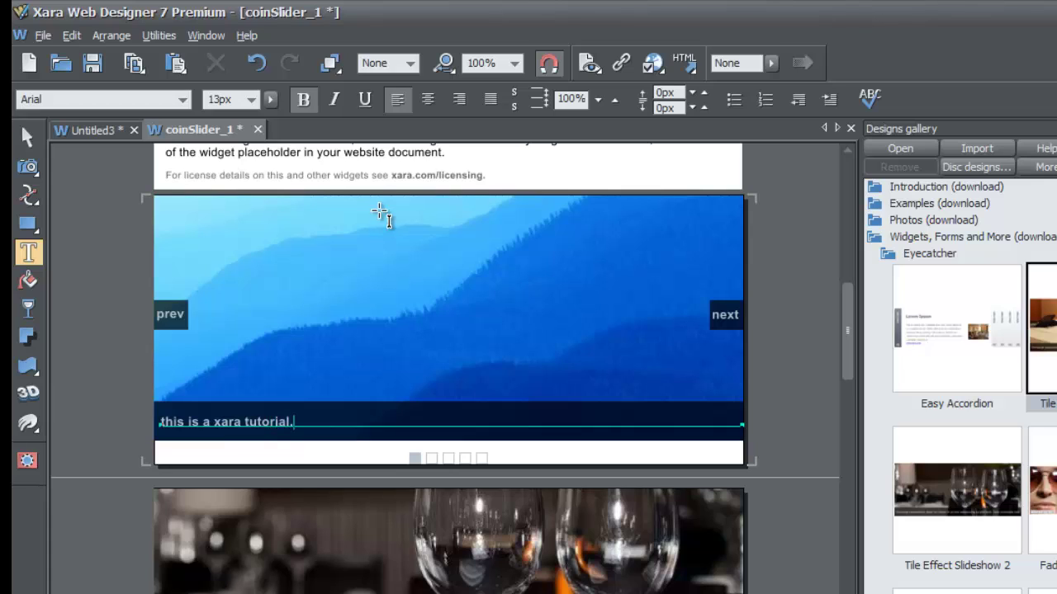
Step: Finish editing the caption, bring up the Sample Pictures folder and enlarge its window to show all four pictures
click(28, 138)
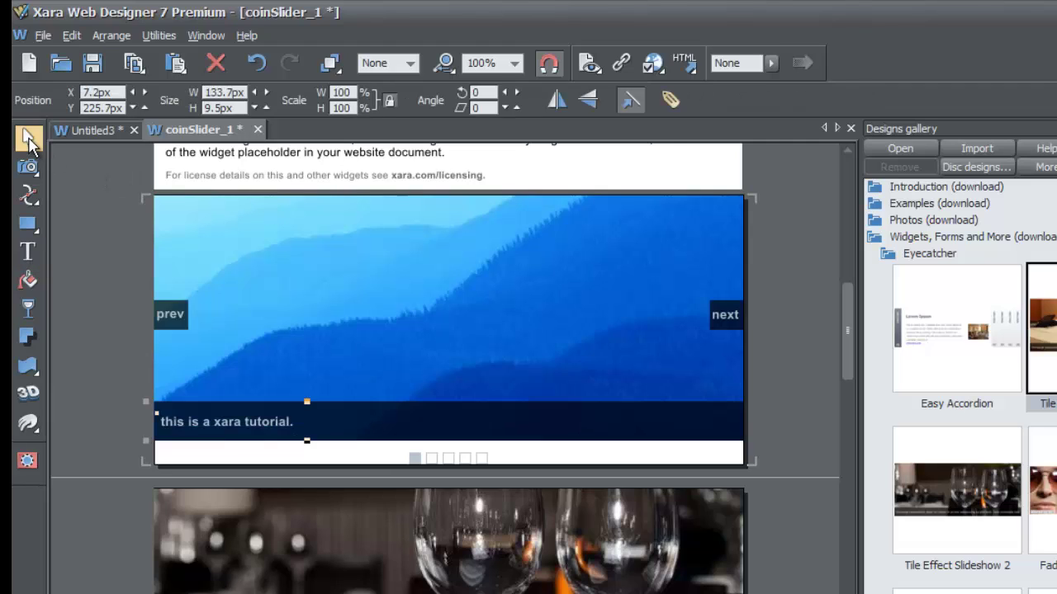
click(110, 313)
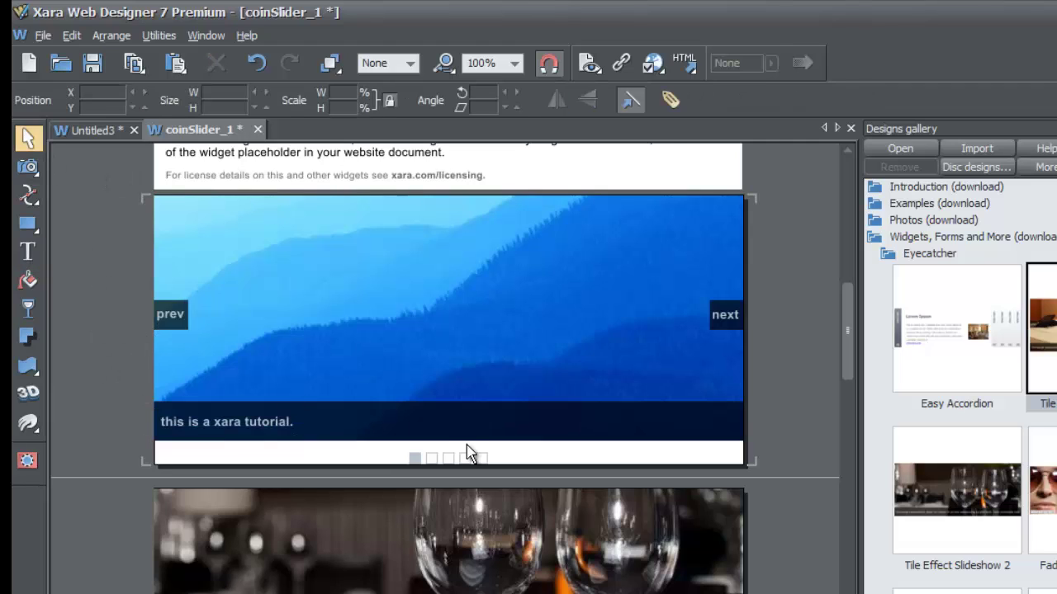
drag(850, 339, 847, 375)
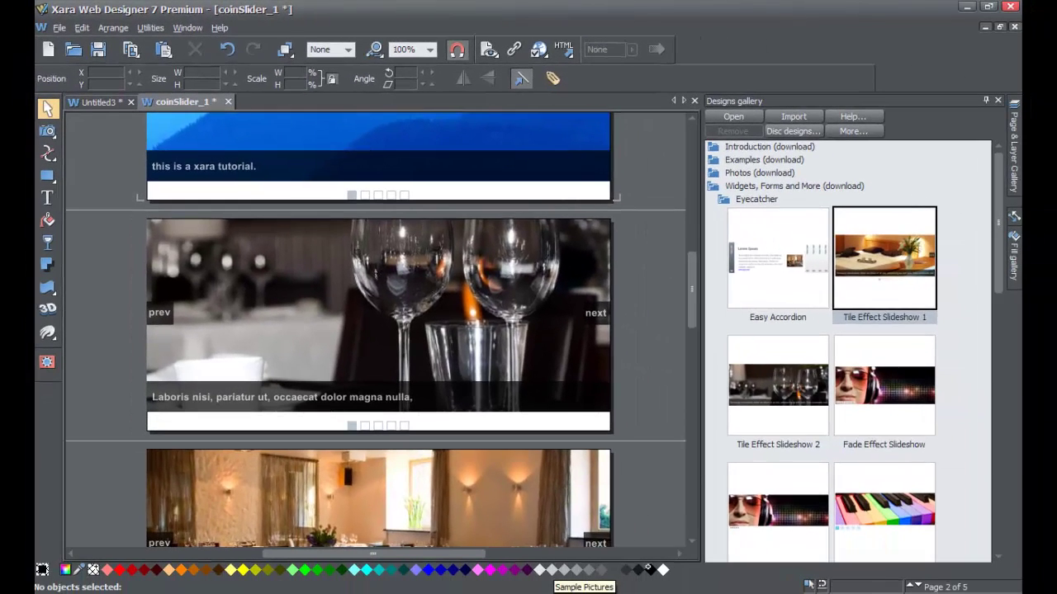
click(583, 592)
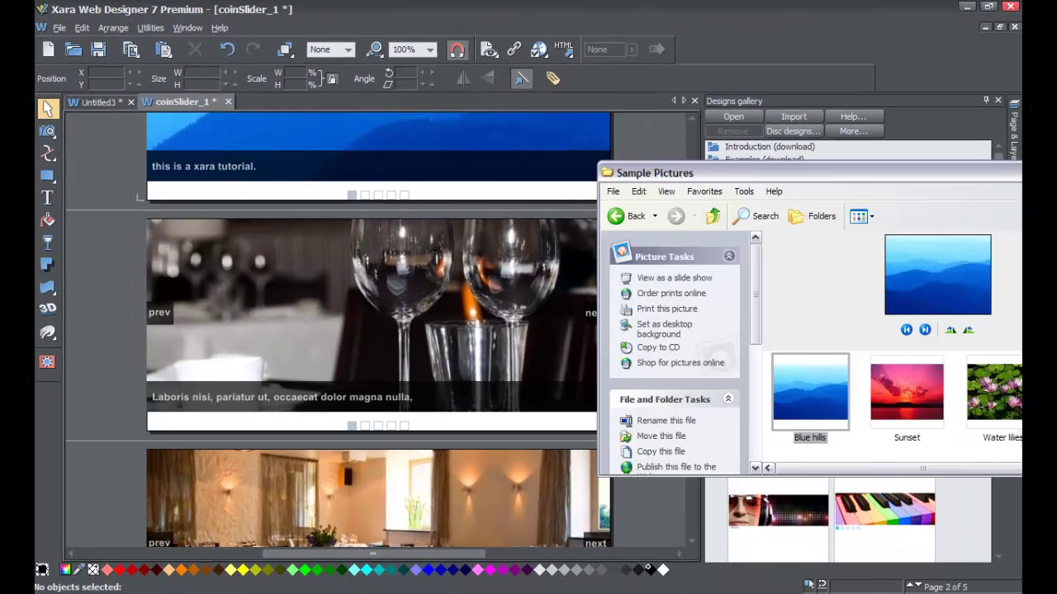
drag(904, 174, 739, 152)
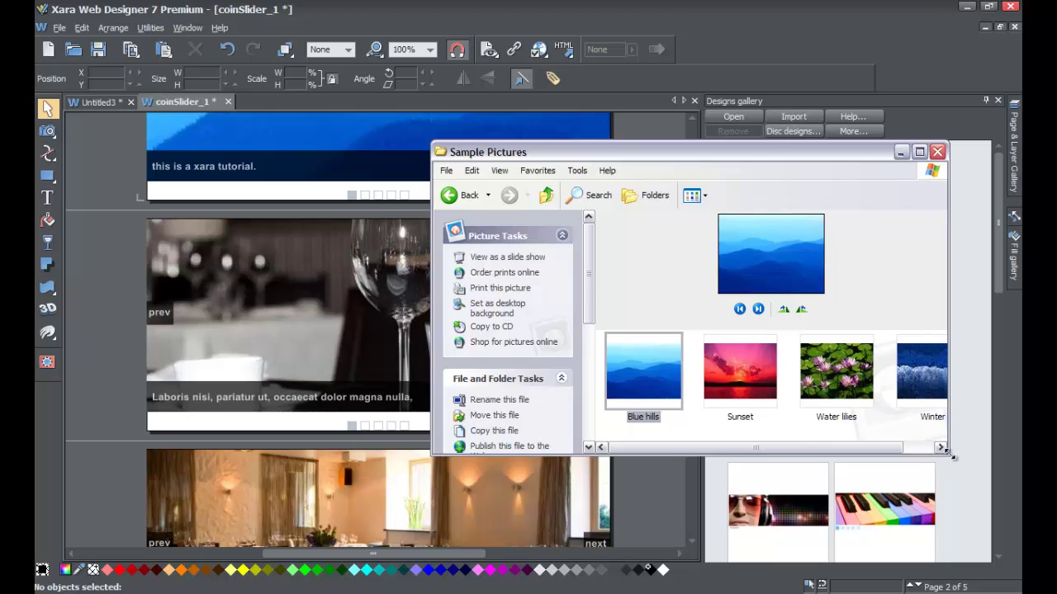
drag(948, 454, 988, 522)
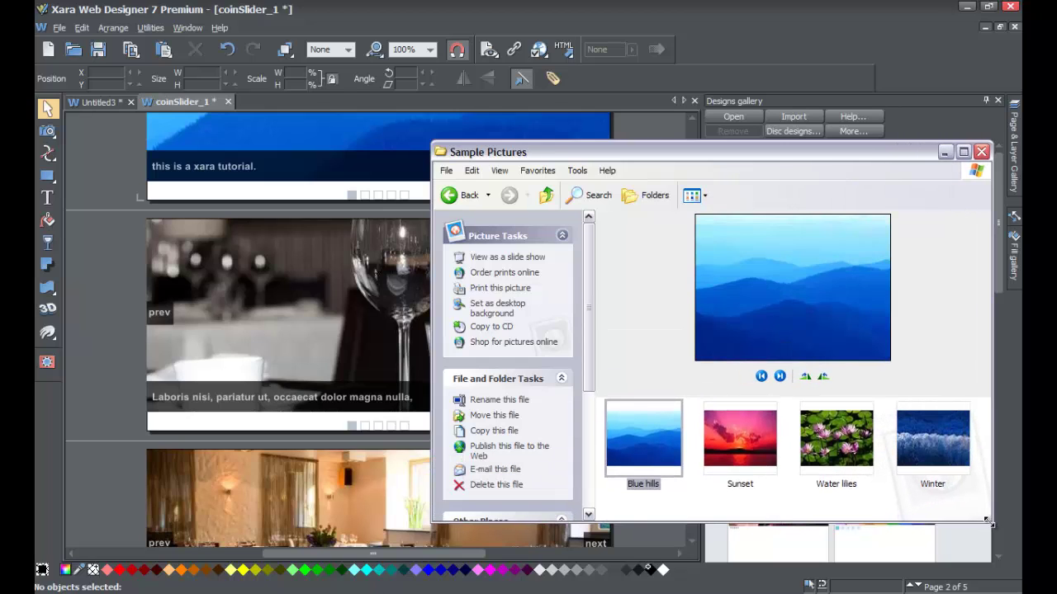
click(692, 509)
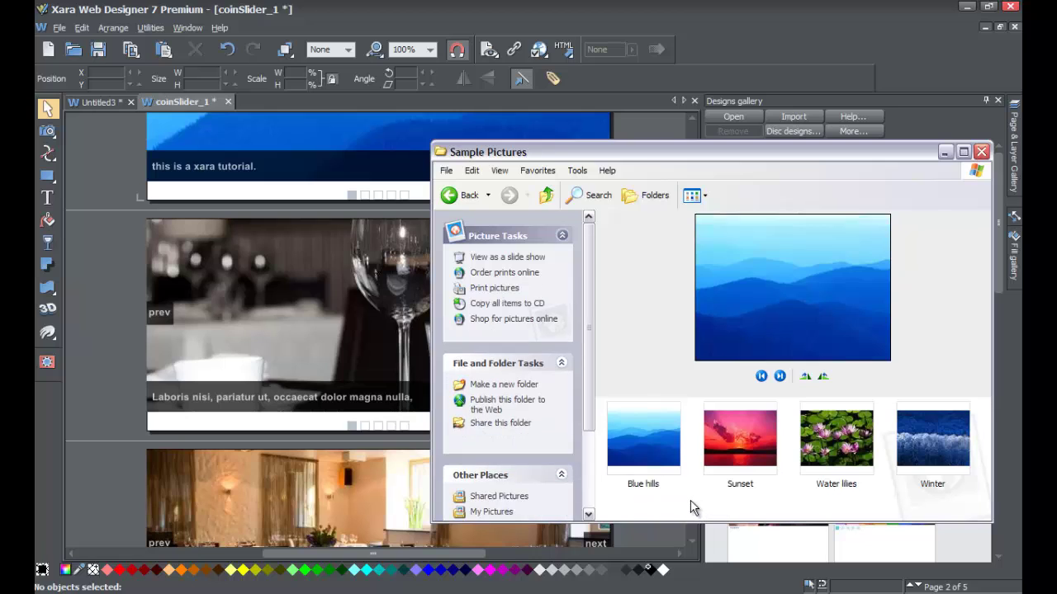
mouse_move(647, 493)
mouse_down()
mouse_move(727, 474)
mouse_move(665, 480)
mouse_move(637, 502)
mouse_up()
click(630, 507)
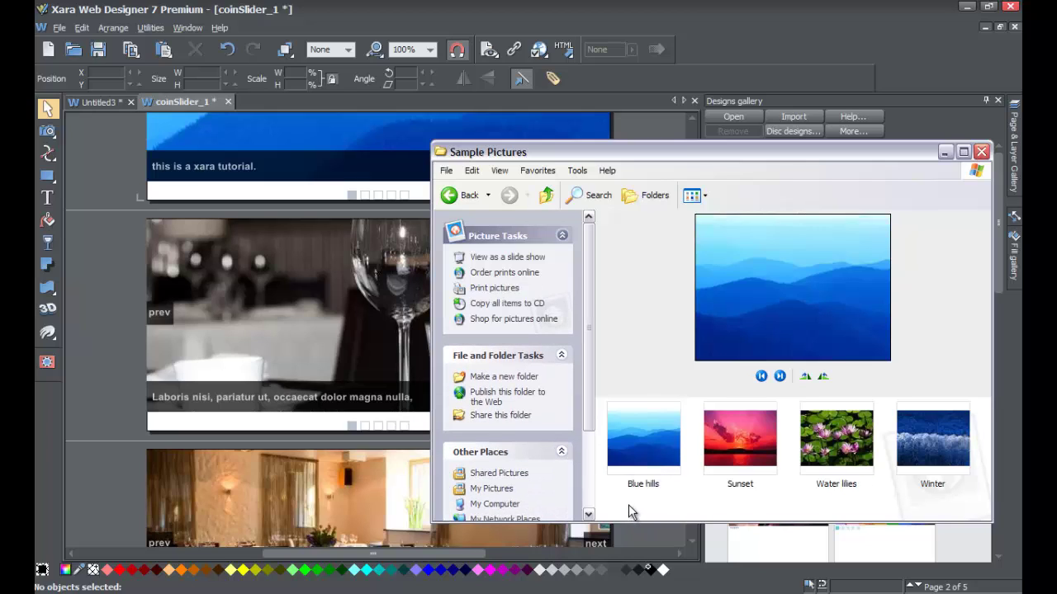
drag(625, 502, 970, 426)
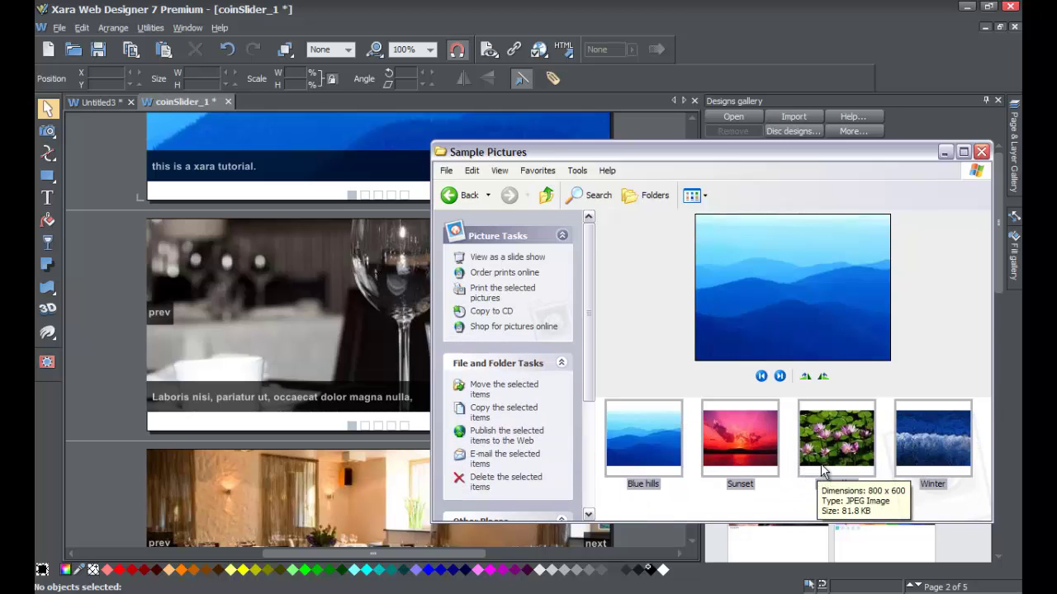
click(783, 505)
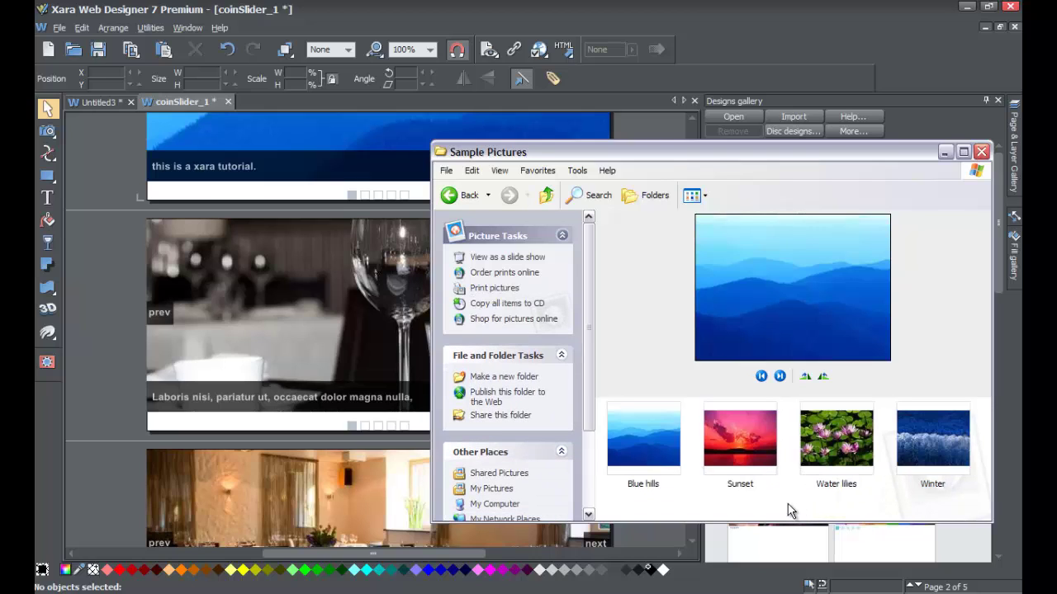
key(ctrl+a)
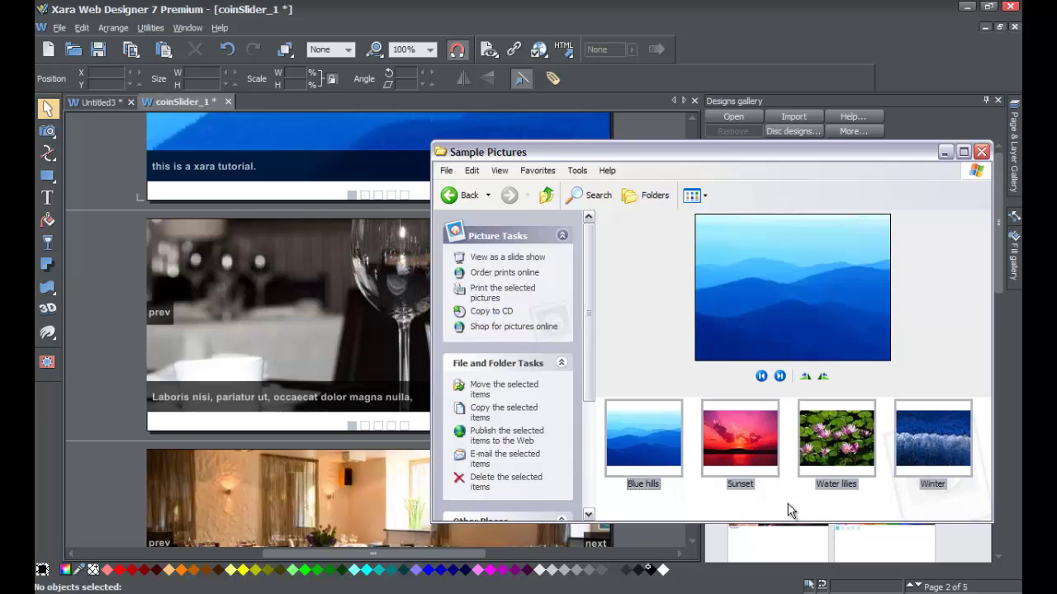
click(786, 439)
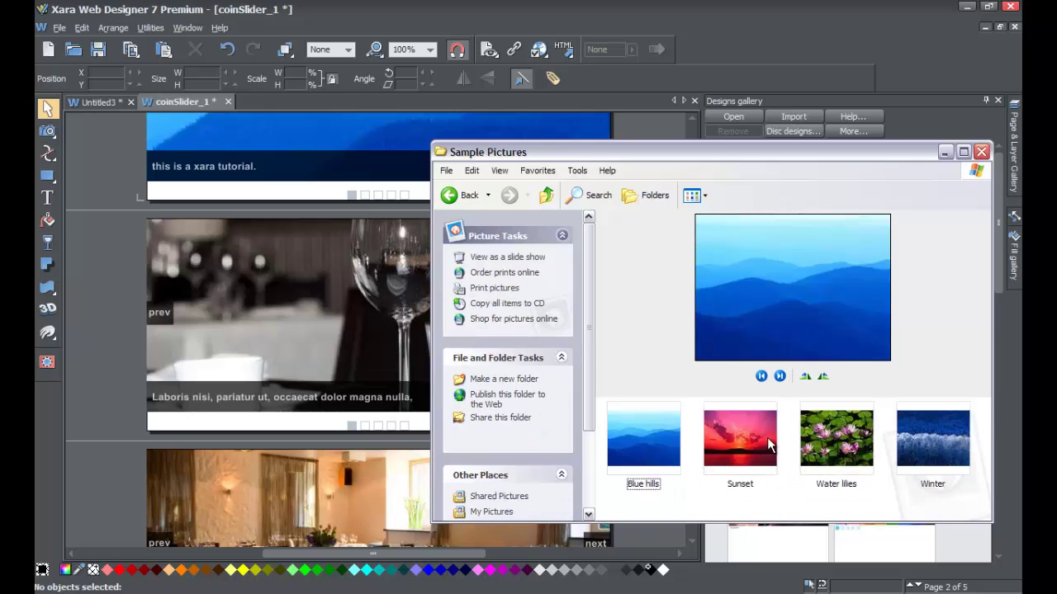
Step: Replace the photos on slides 2 to 5 together with Blue hills, Sunset, Water lilies and Winter, starting at the second slide
drag(633, 507, 924, 462)
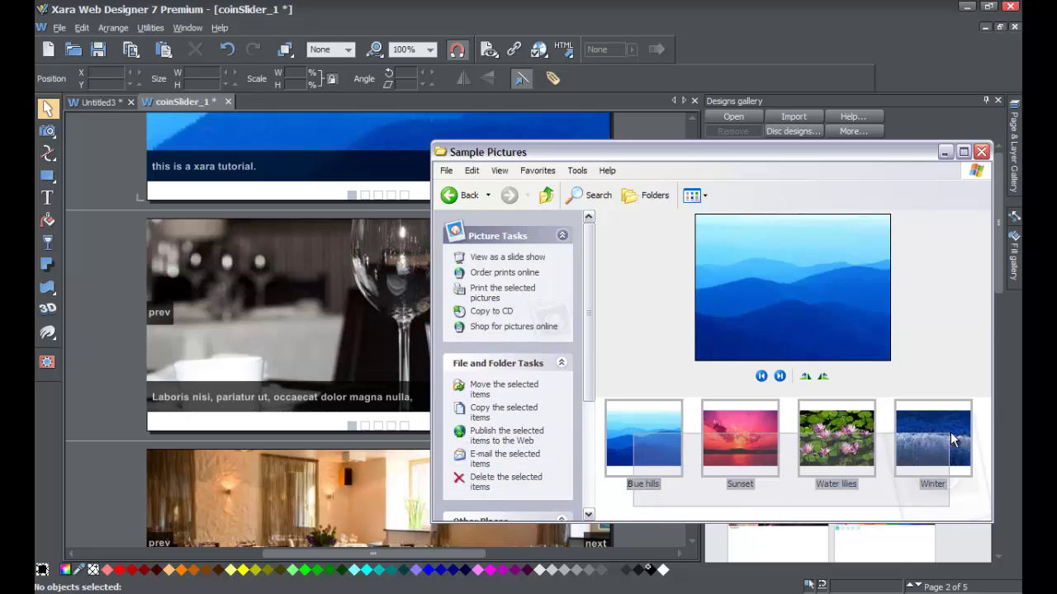
drag(497, 353, 307, 319)
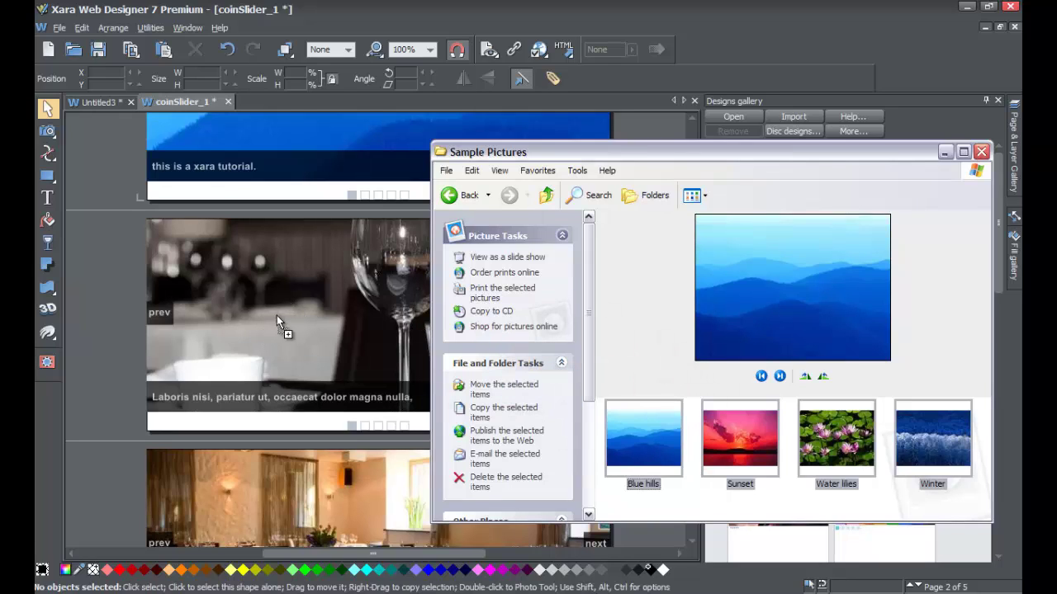
drag(283, 302, 283, 302)
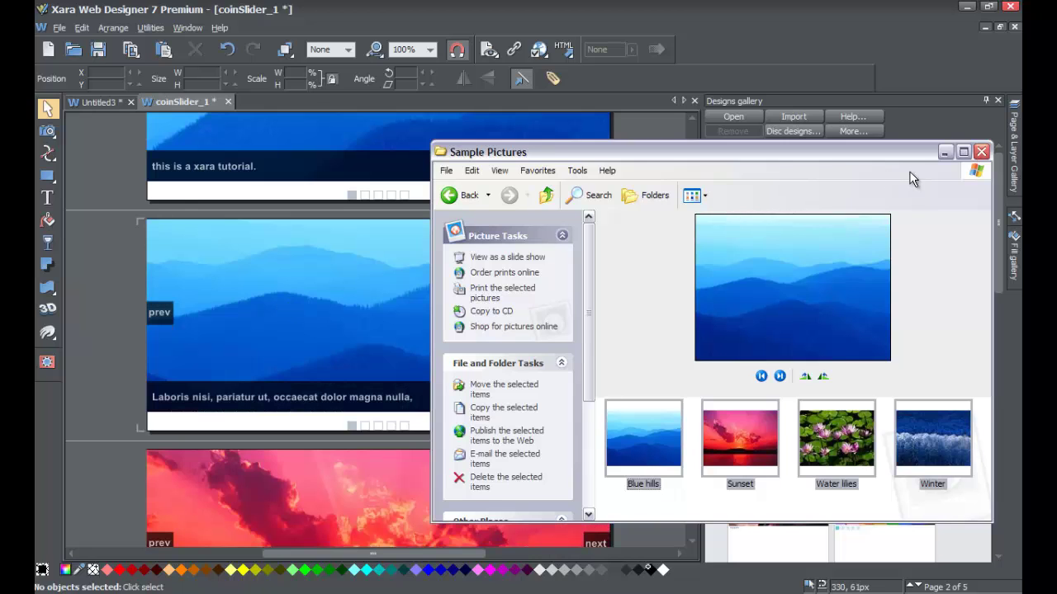
click(949, 153)
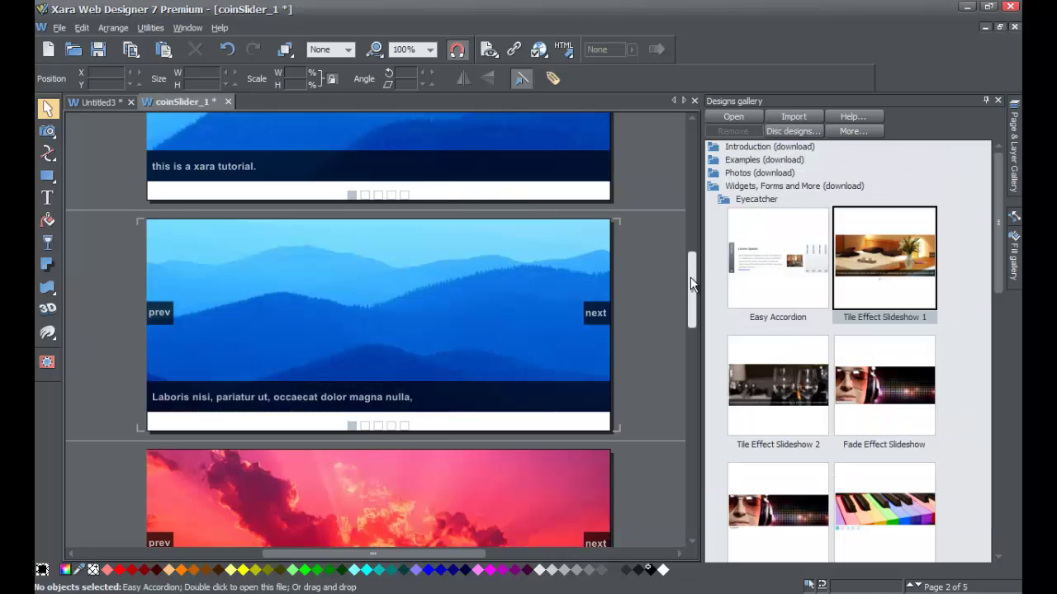
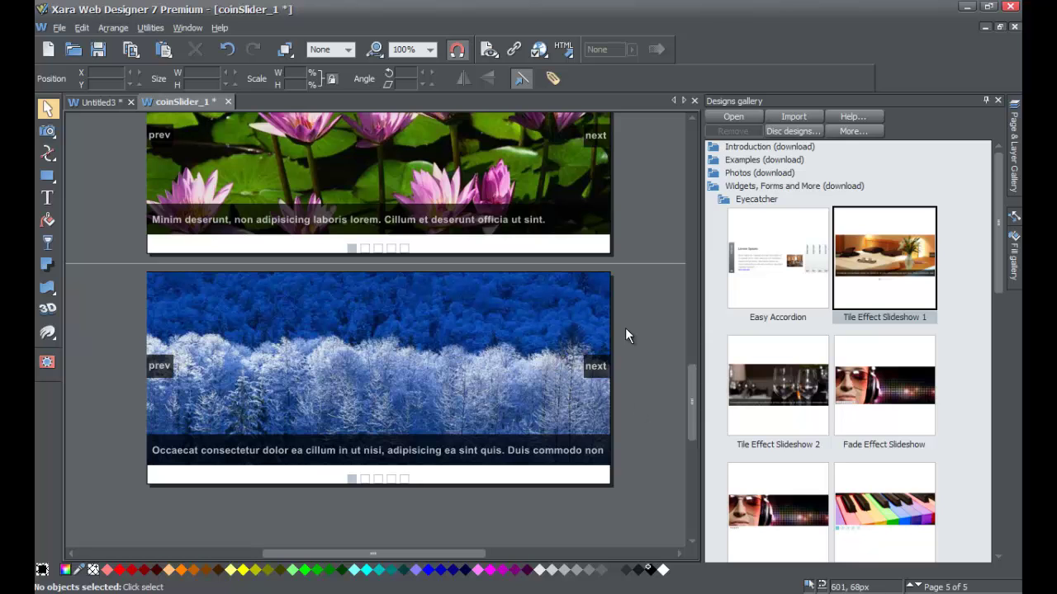
drag(692, 408, 667, 426)
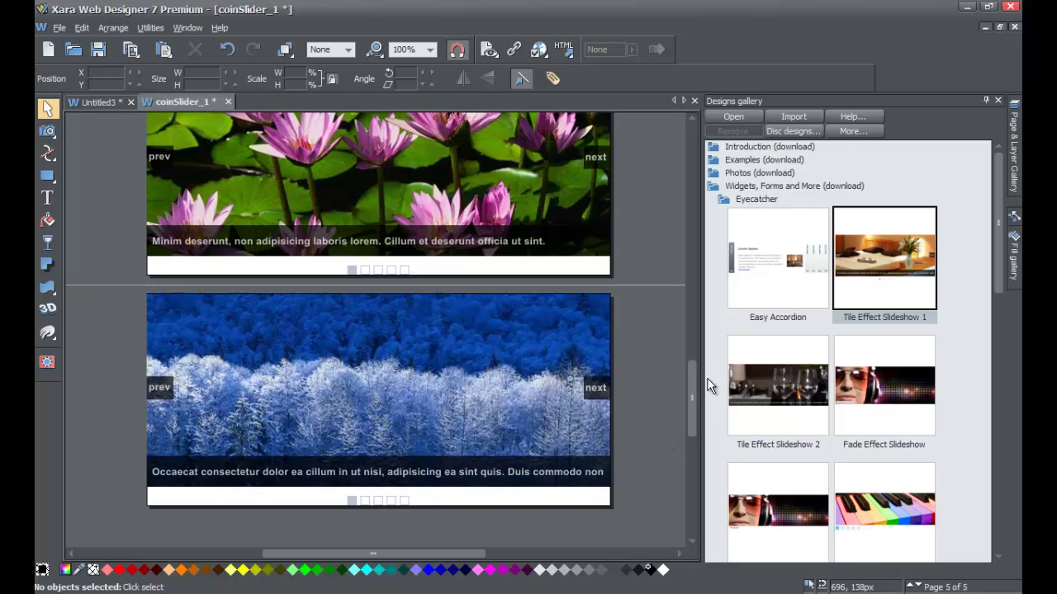
Step: Keep the Page & Layer Gallery open instead of the Designs gallery and duplicate the last page, the Winter slide
click(986, 102)
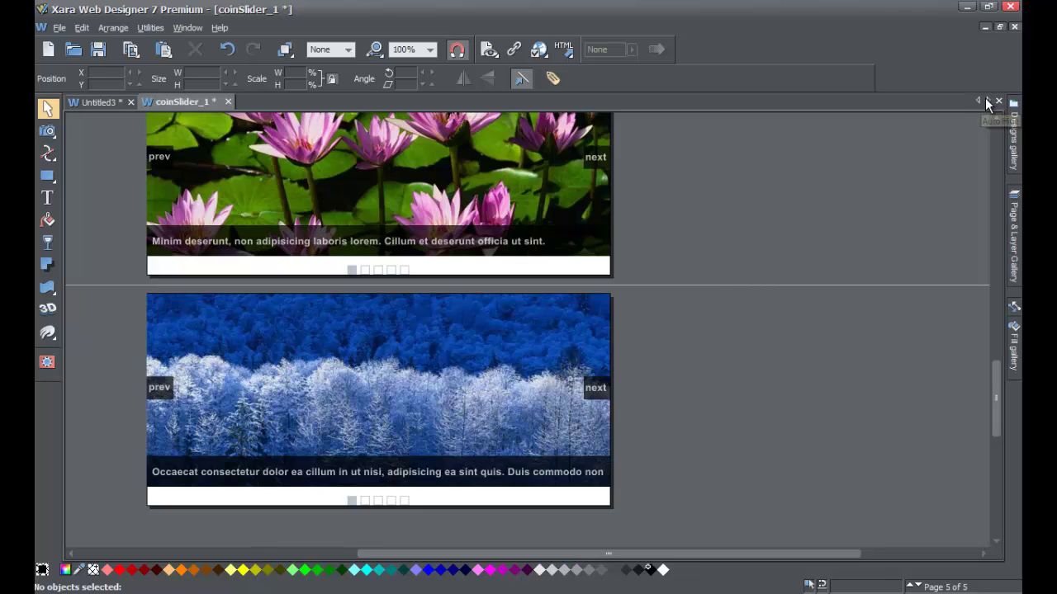
mouse_move(1018, 221)
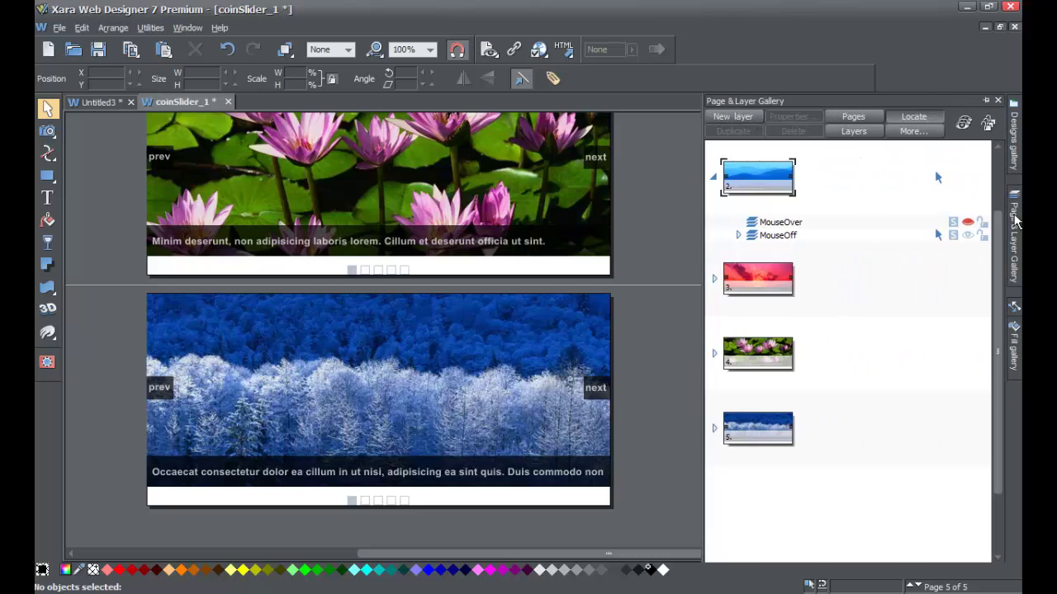
click(984, 101)
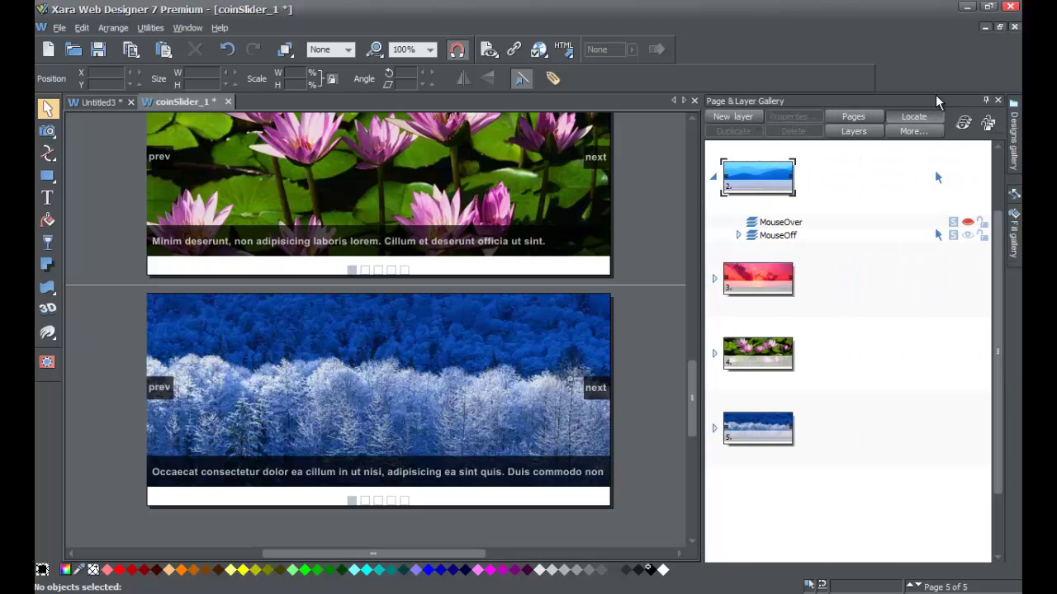
click(762, 438)
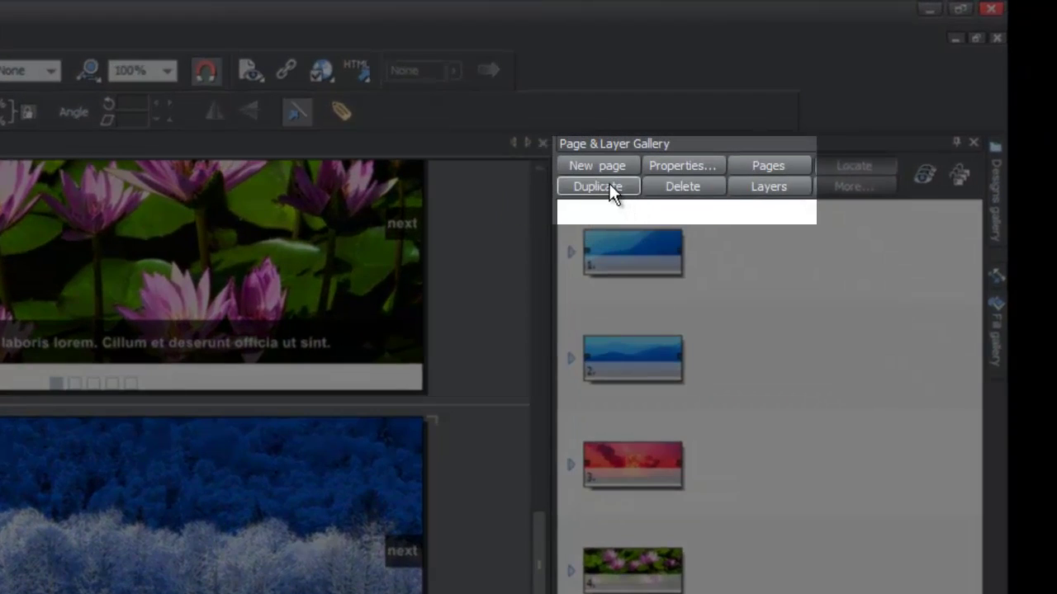
click(609, 187)
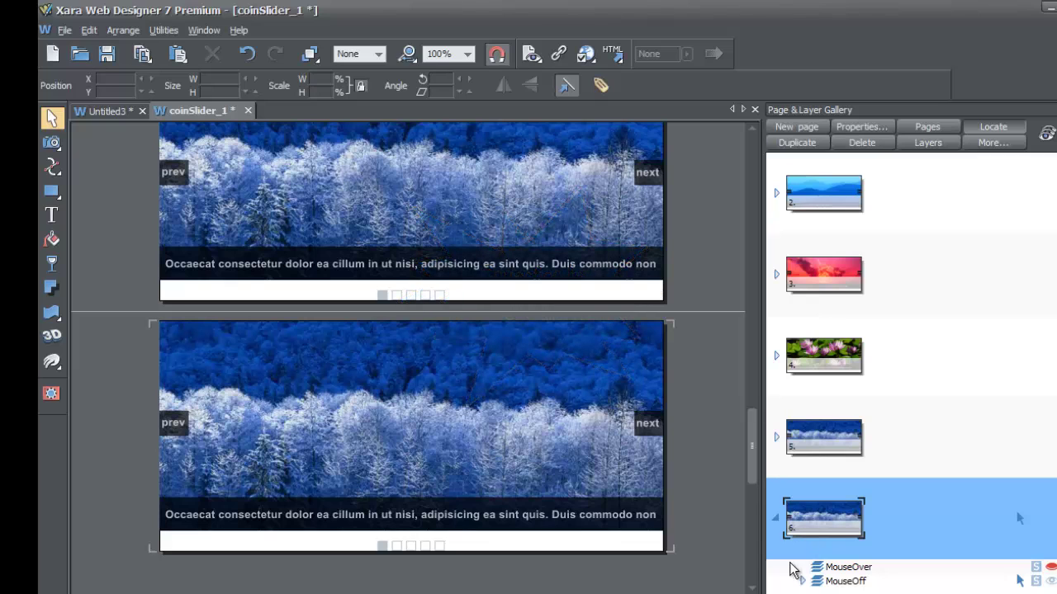
Step: Replace the duplicated sixth slide's photo with the Water lilies picture from the Sample Pictures folder
key(alt+Tab)
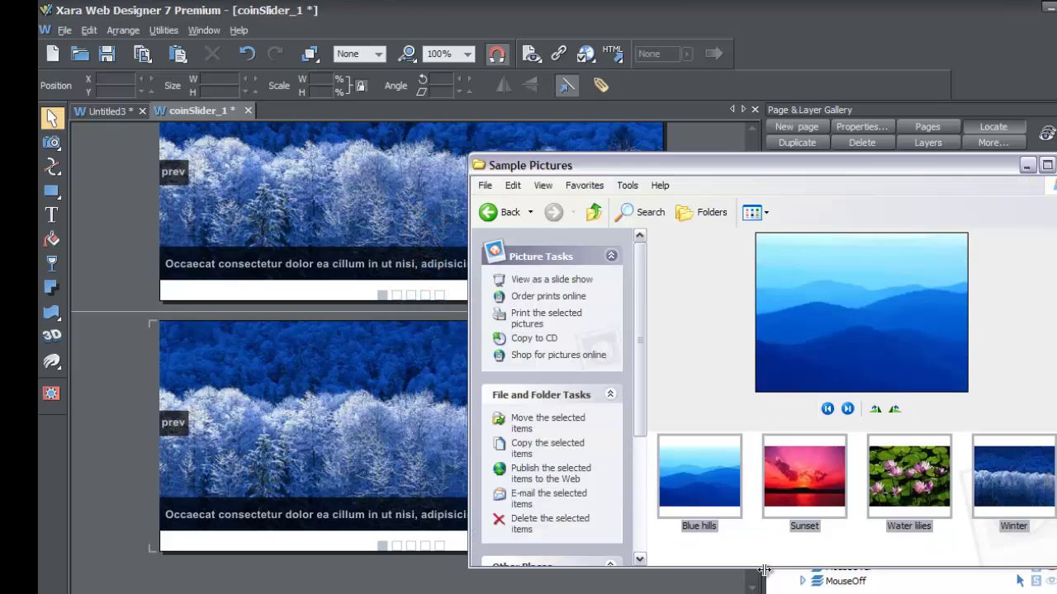
click(859, 514)
drag(875, 504, 320, 423)
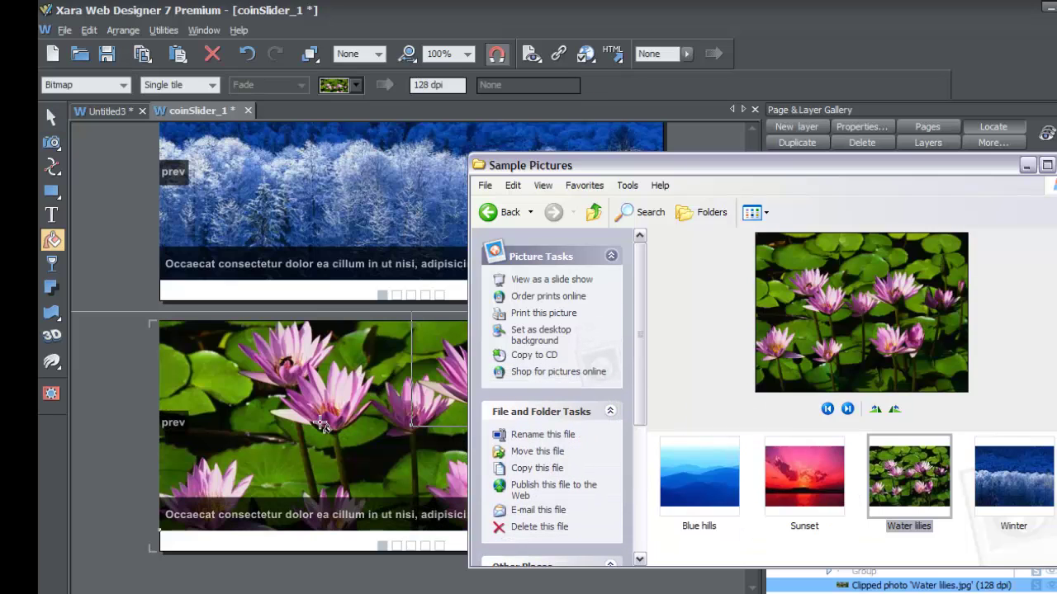
key(alt+Tab)
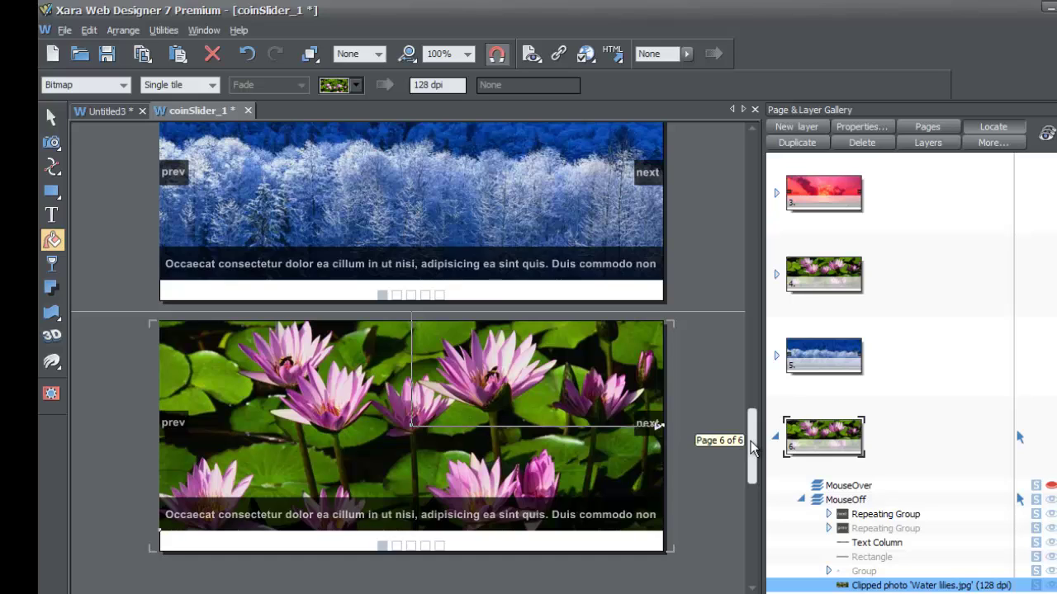
Step: Close the coinSlider_1 widget document and save its changes
drag(753, 446, 753, 214)
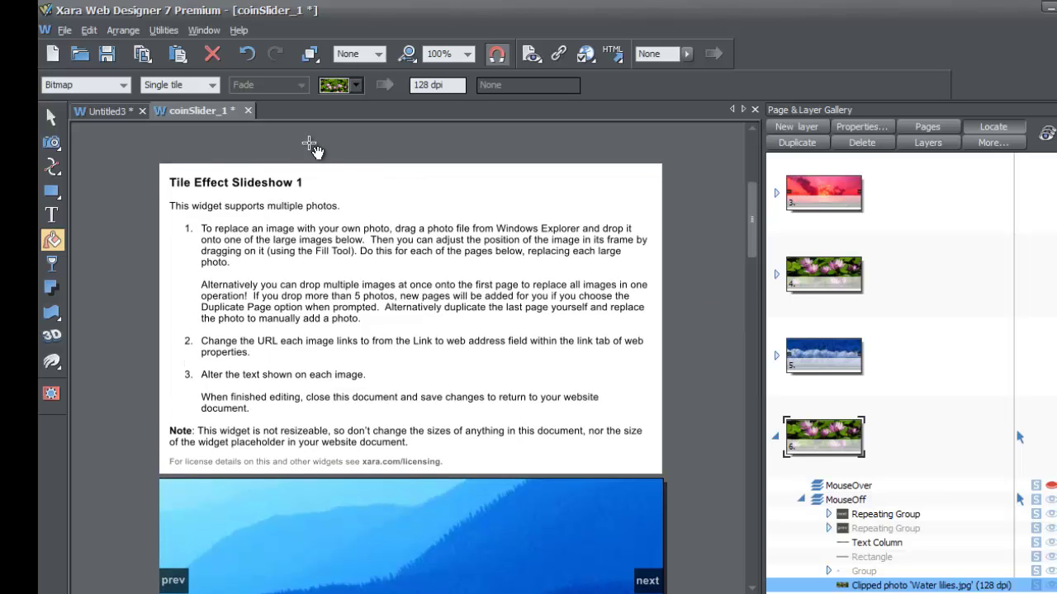
click(247, 110)
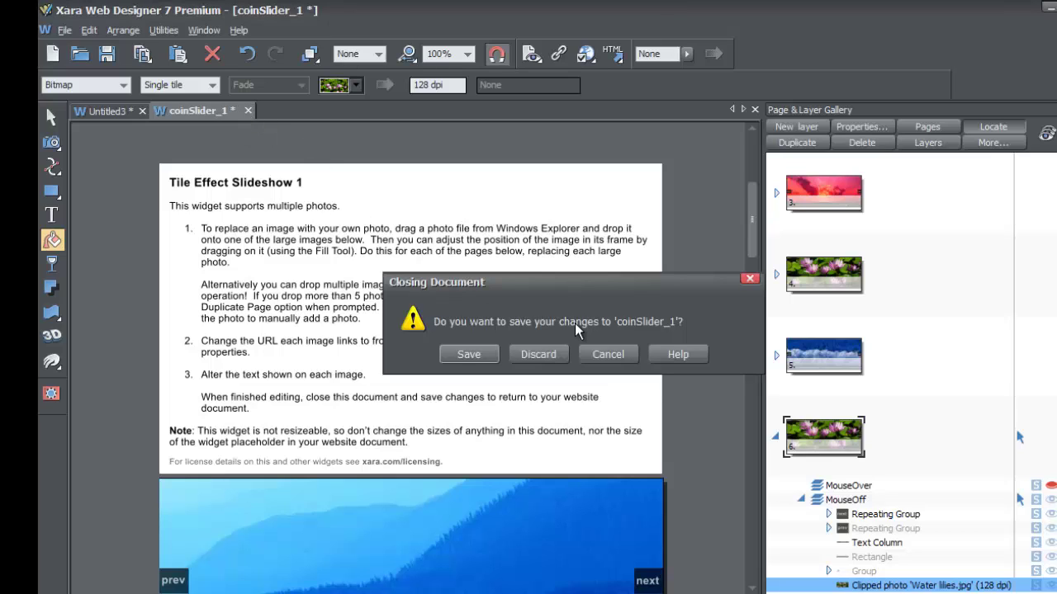
click(469, 354)
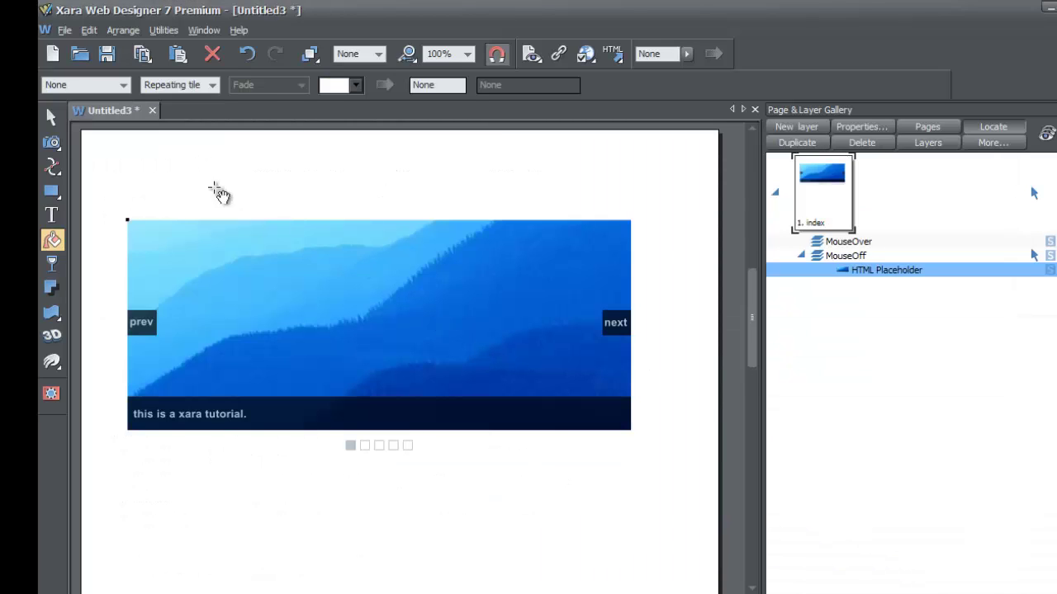
Step: Move the slideshow widget slightly up and to the right on the web page, to about X 66 px, Y 81 px
click(51, 118)
drag(265, 302, 274, 280)
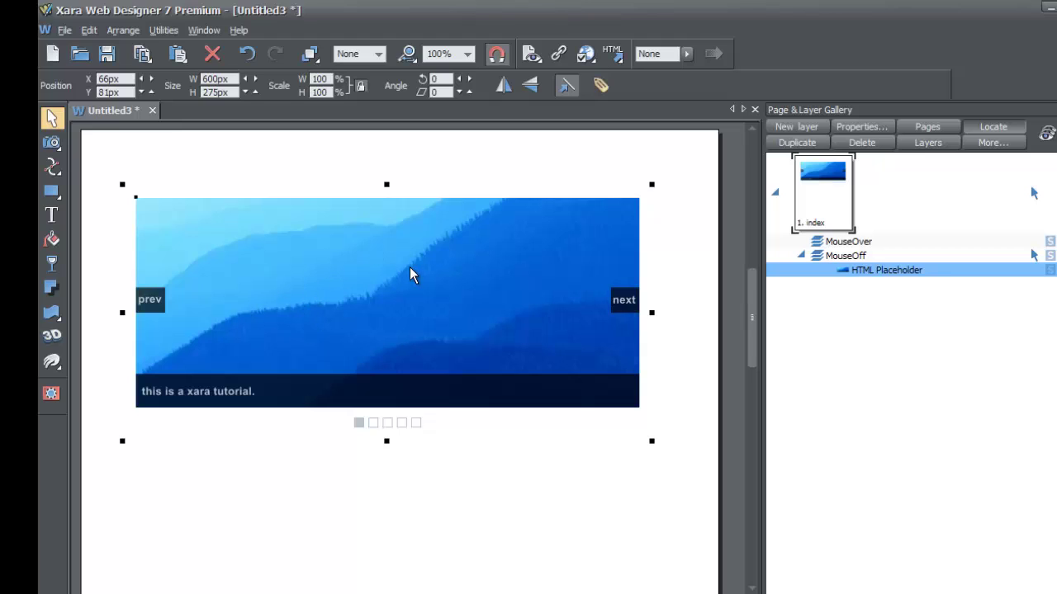
click(334, 194)
click(294, 300)
Step: Preview the website in a maximized preview window and advance the slideshow to the second slide
click(66, 32)
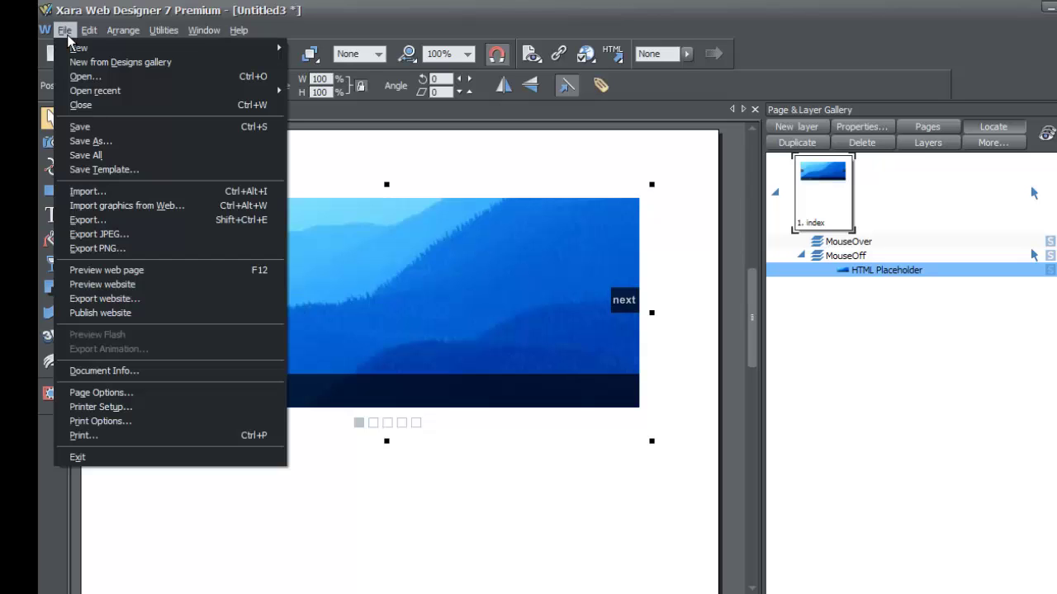
click(153, 285)
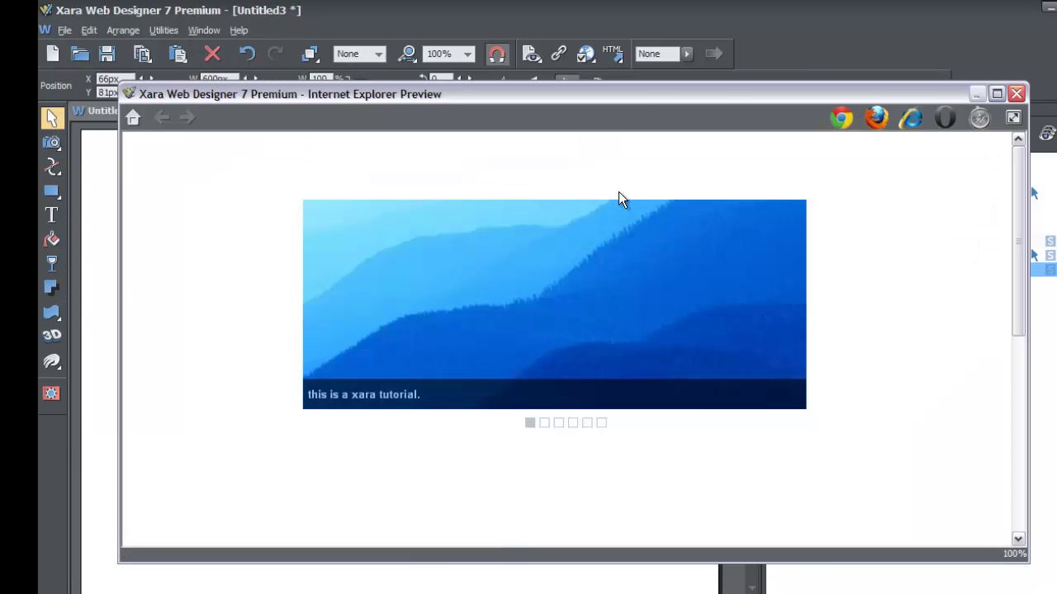
double_click(710, 91)
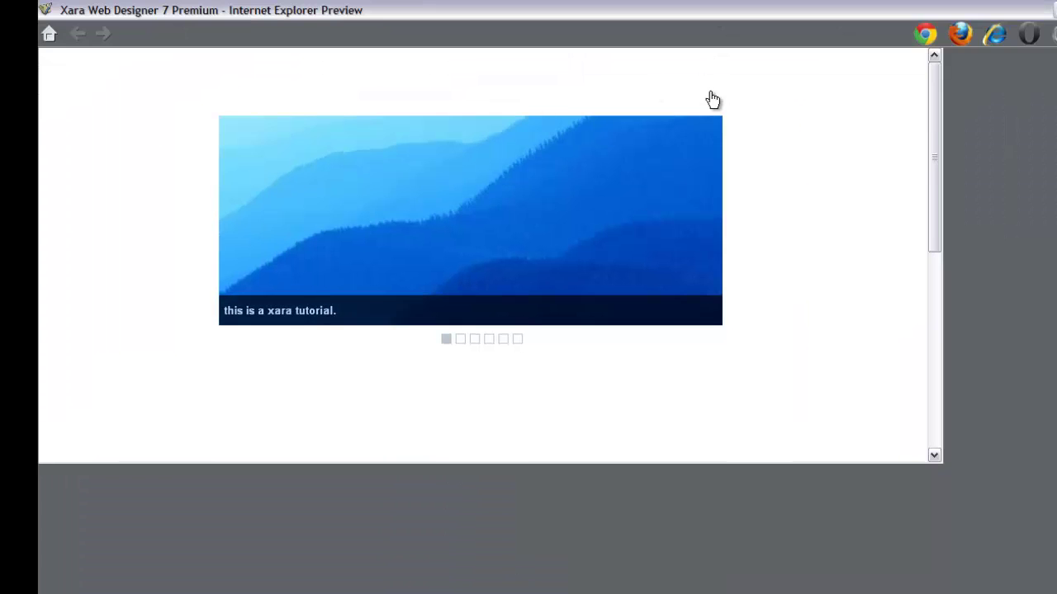
mouse_move(437, 293)
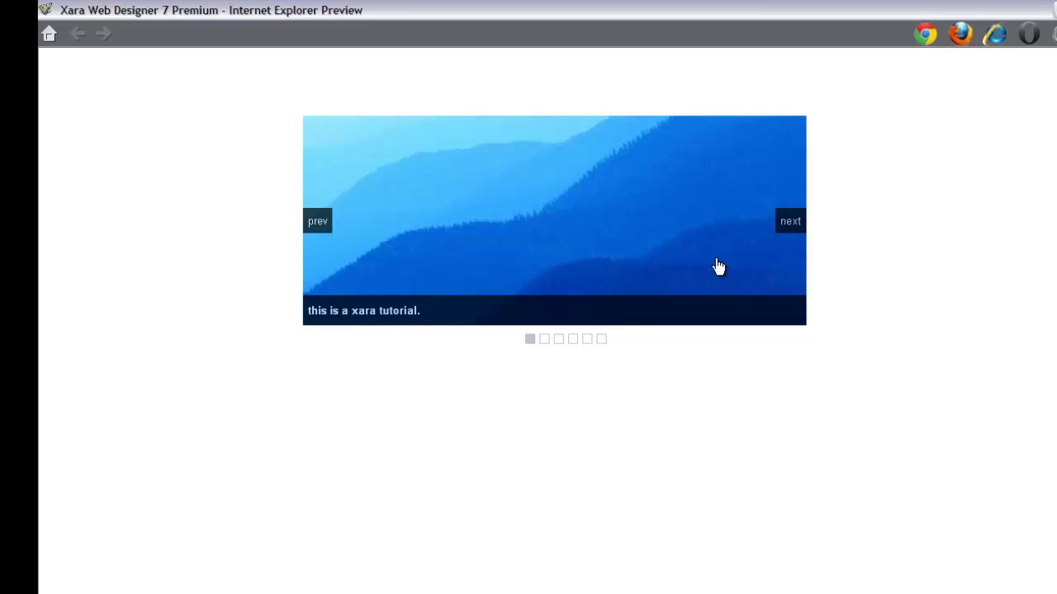
click(789, 223)
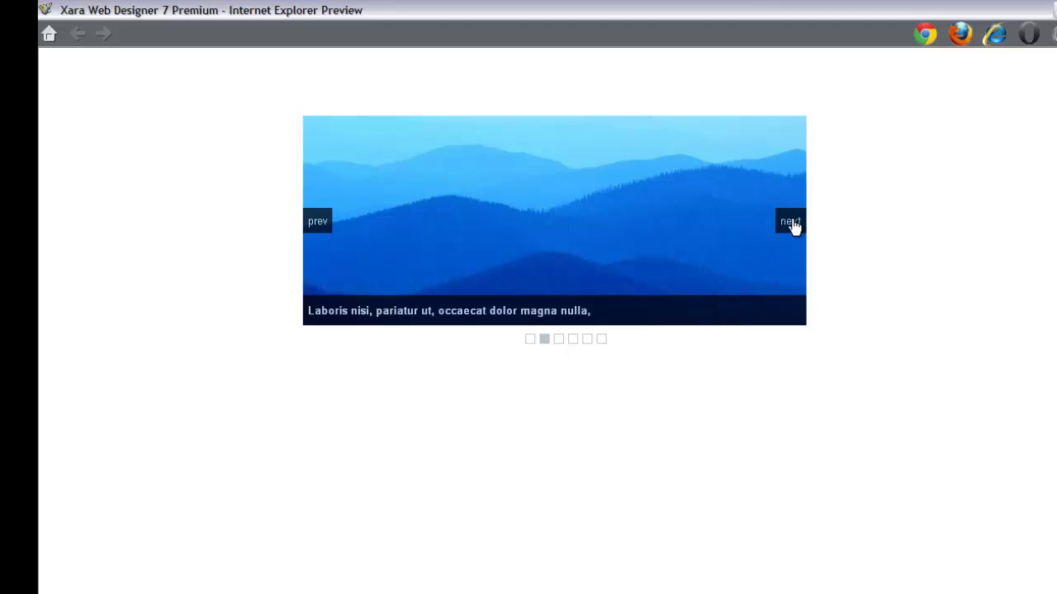
Step: Advance the previewed slideshow through its remaining slides to check the tile transitions, and close the preview window
click(791, 223)
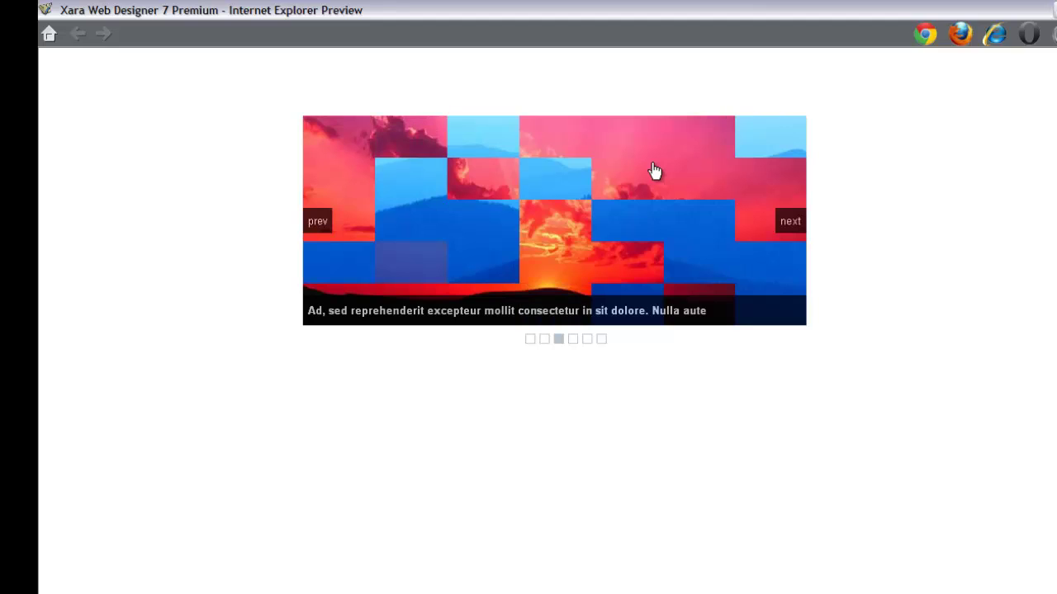
click(790, 224)
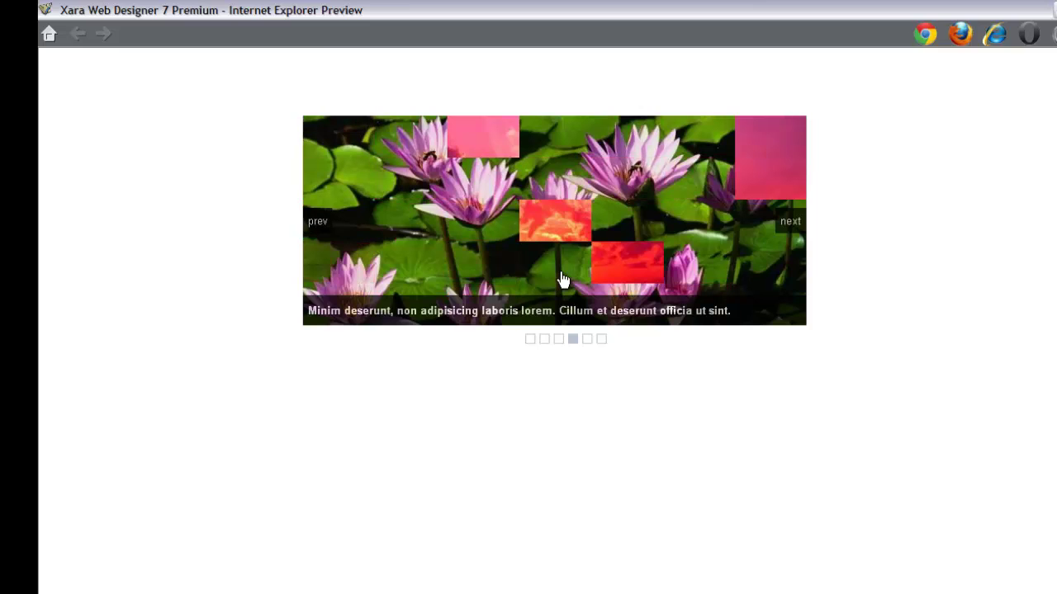
click(790, 223)
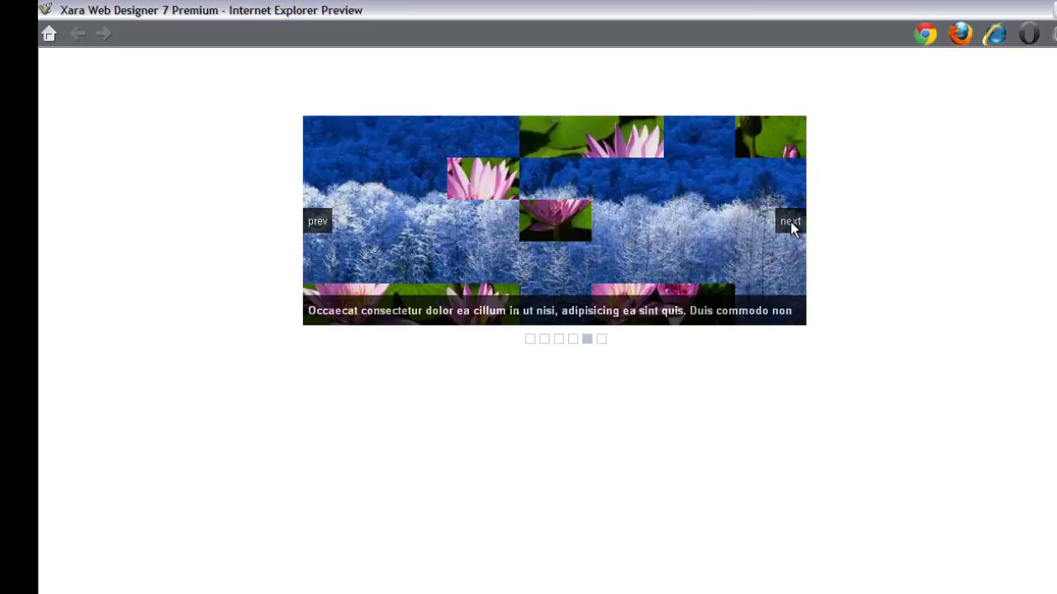
click(790, 221)
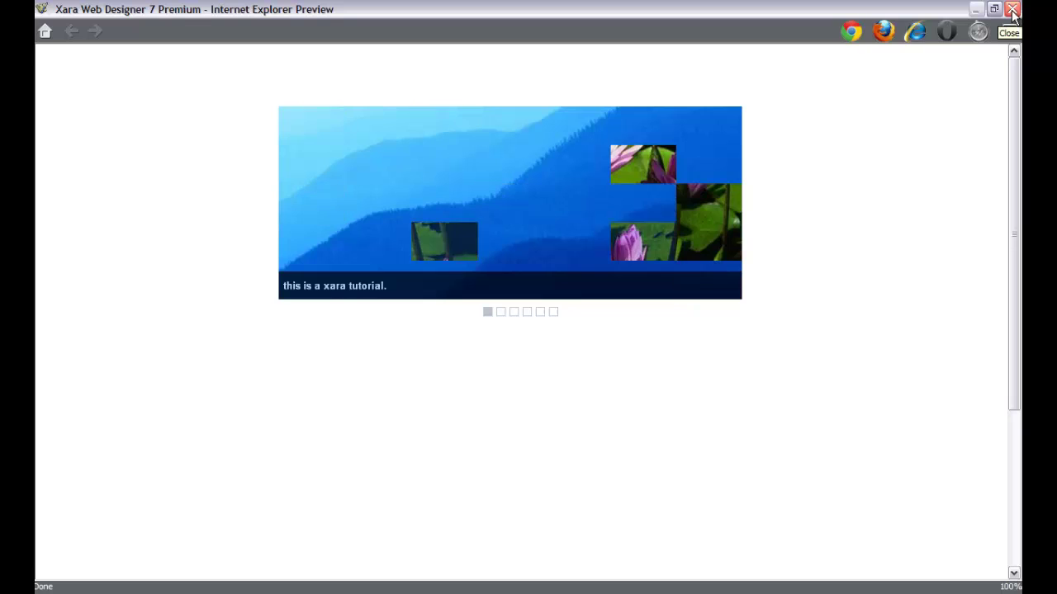
click(1012, 10)
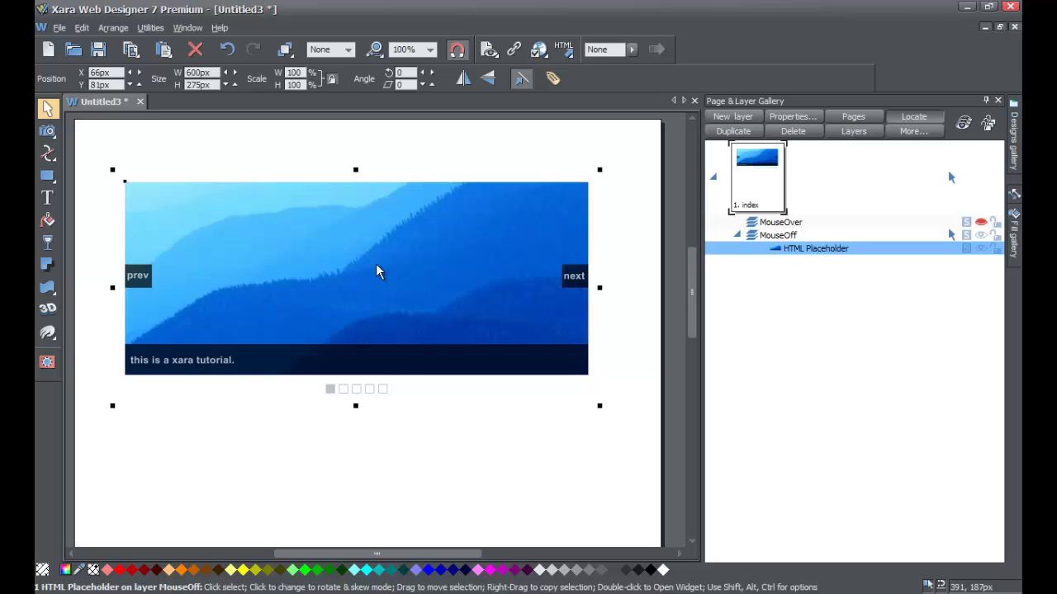
double_click(334, 255)
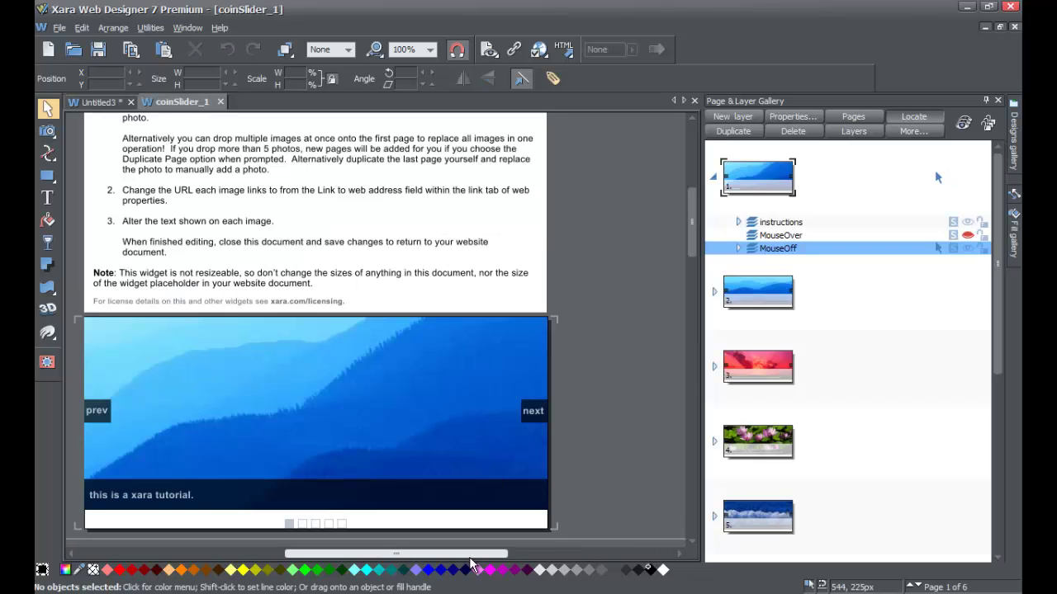
drag(472, 554, 399, 555)
click(370, 446)
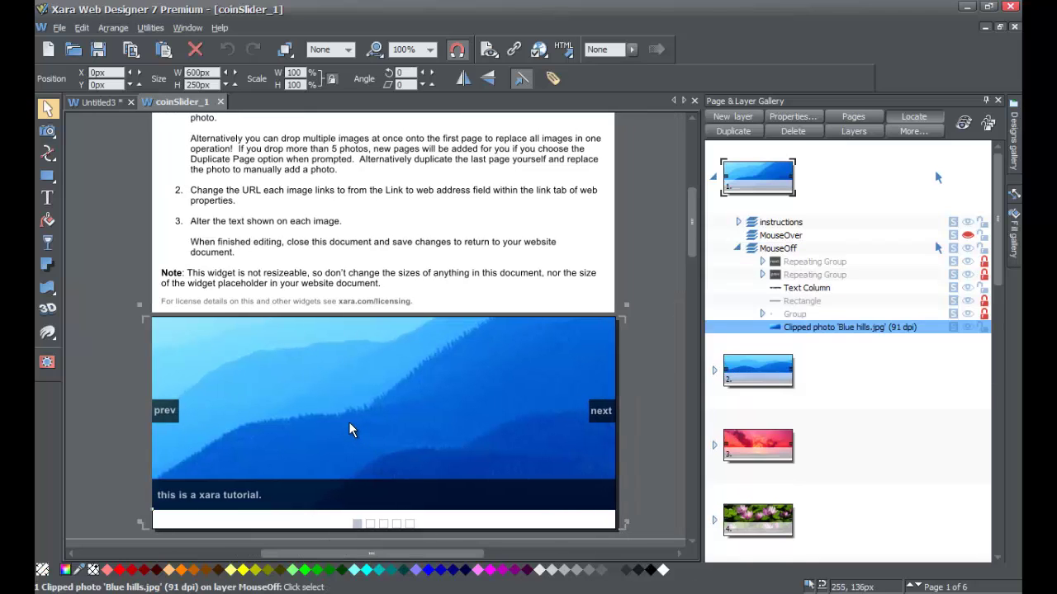
right_click(349, 425)
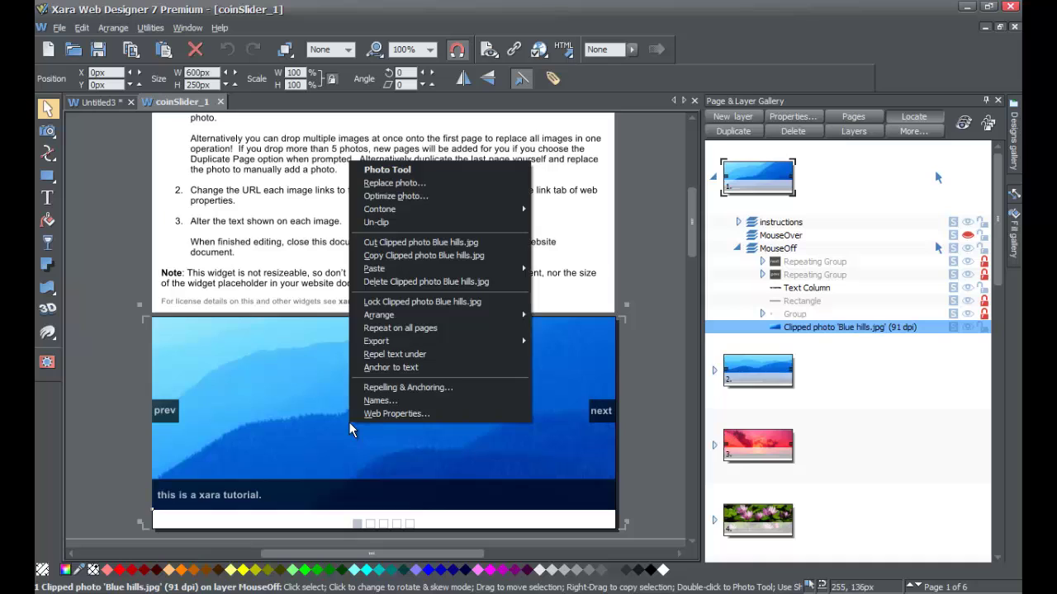
click(380, 414)
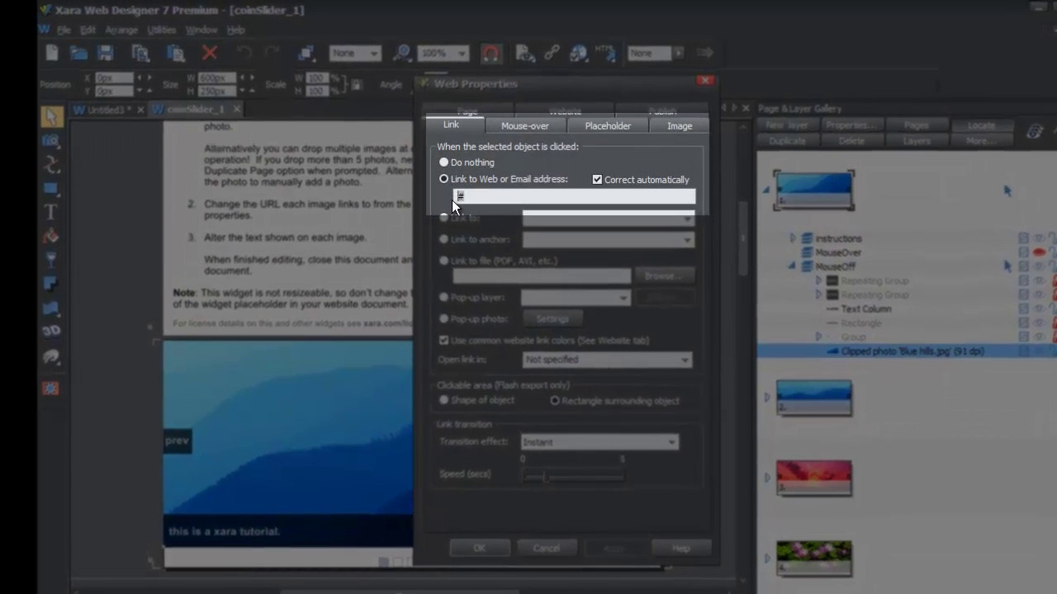
text(www)
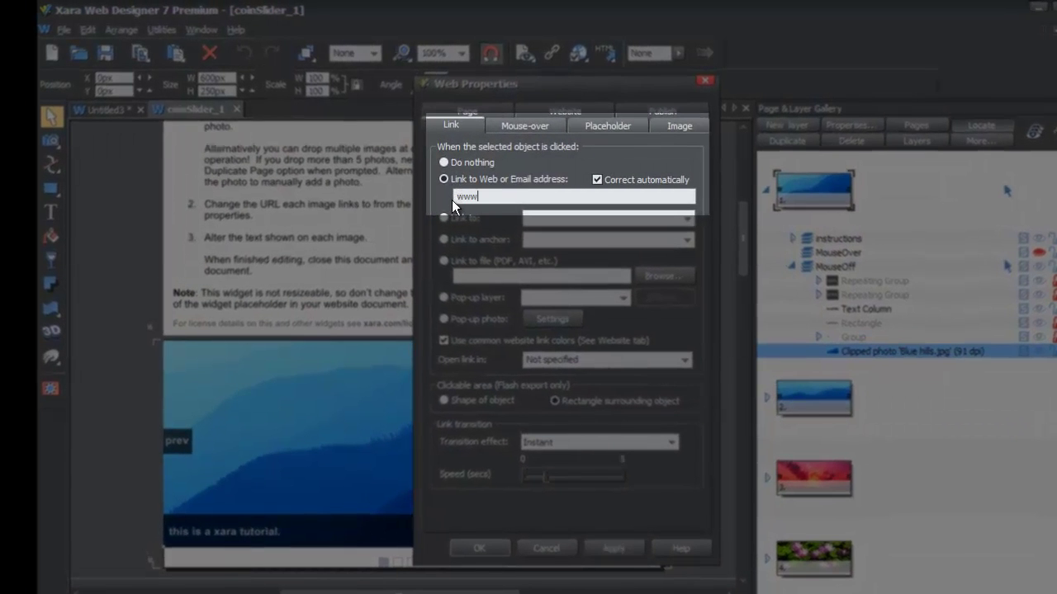
text(.googl)
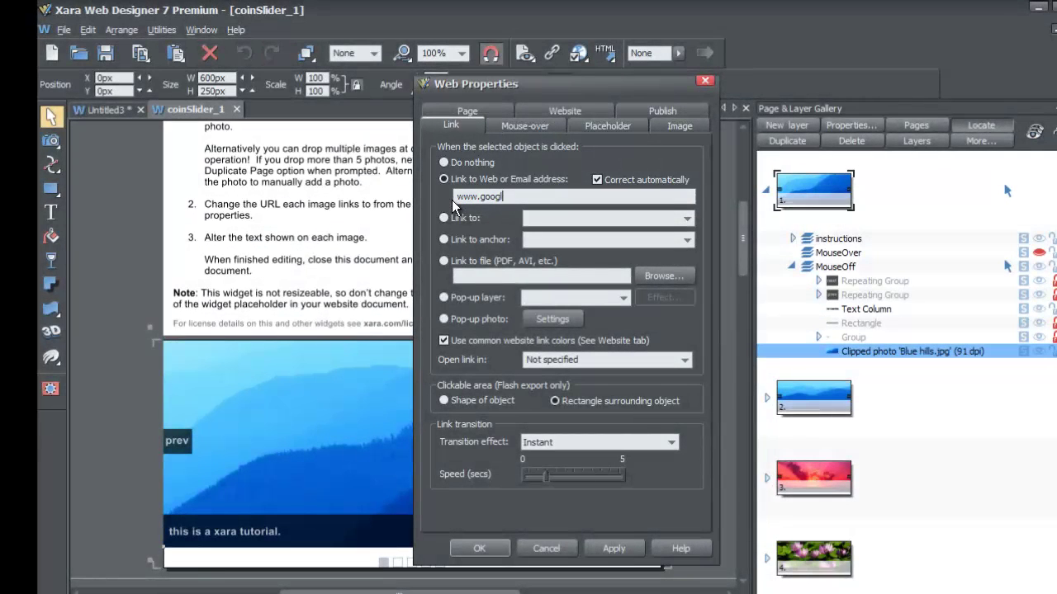
text(e.com)
click(612, 548)
click(472, 548)
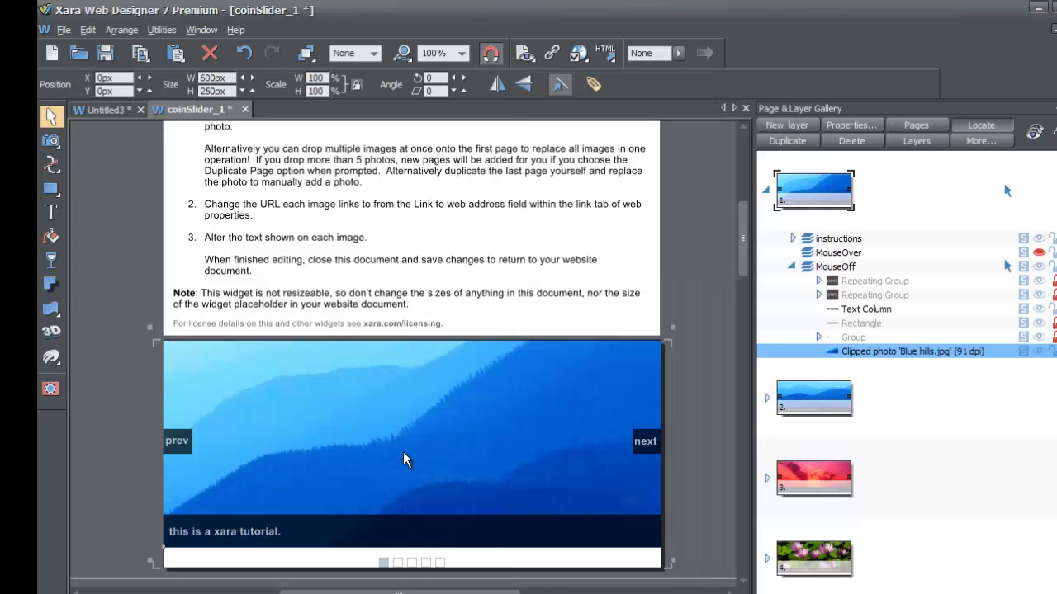
scroll(403, 454, down, 3)
scroll(343, 348, down, 3)
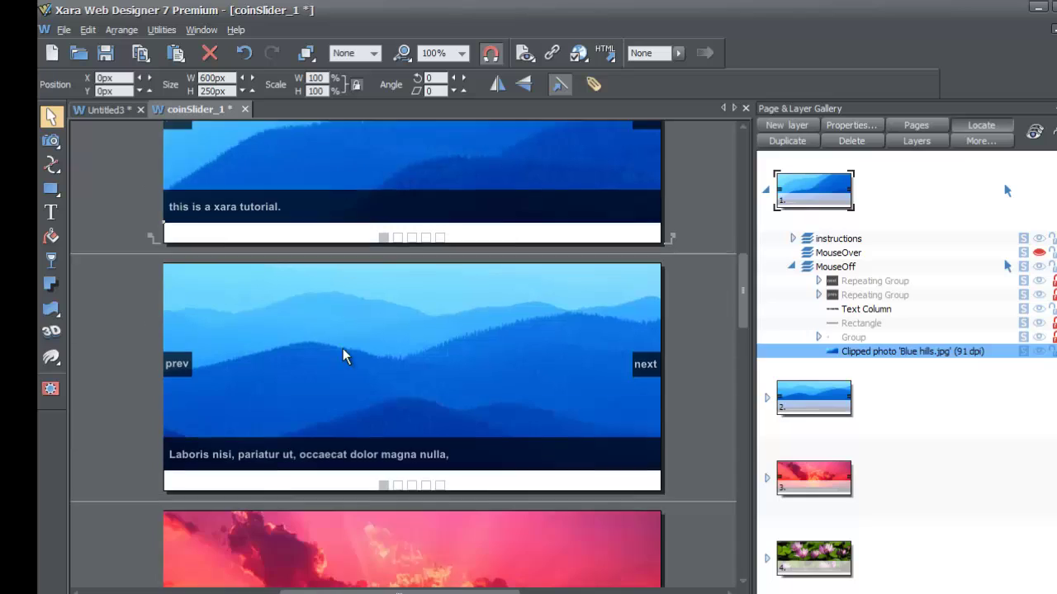
scroll(396, 343, down, 2)
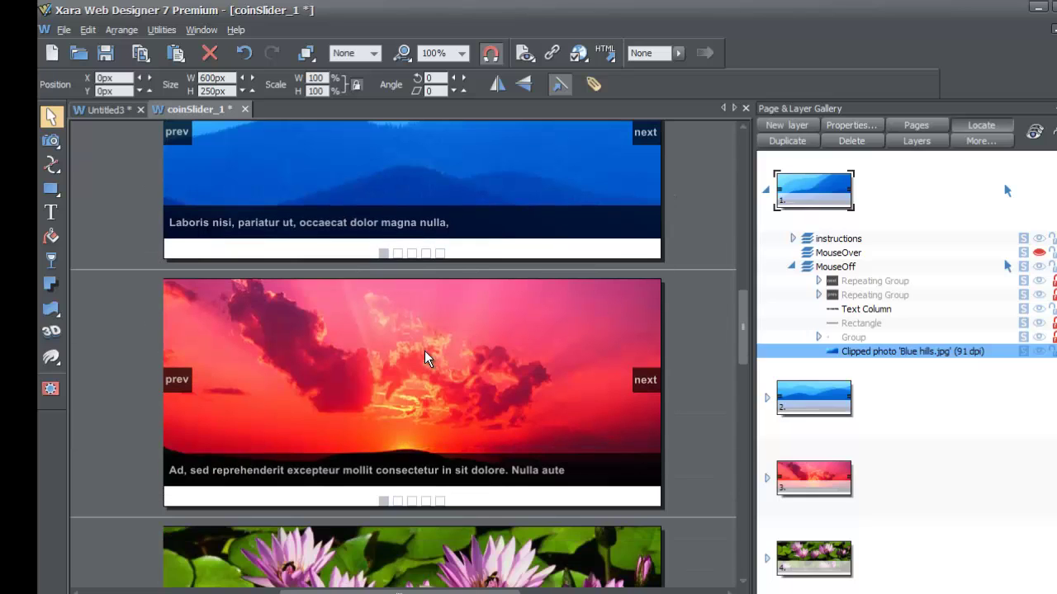
click(373, 376)
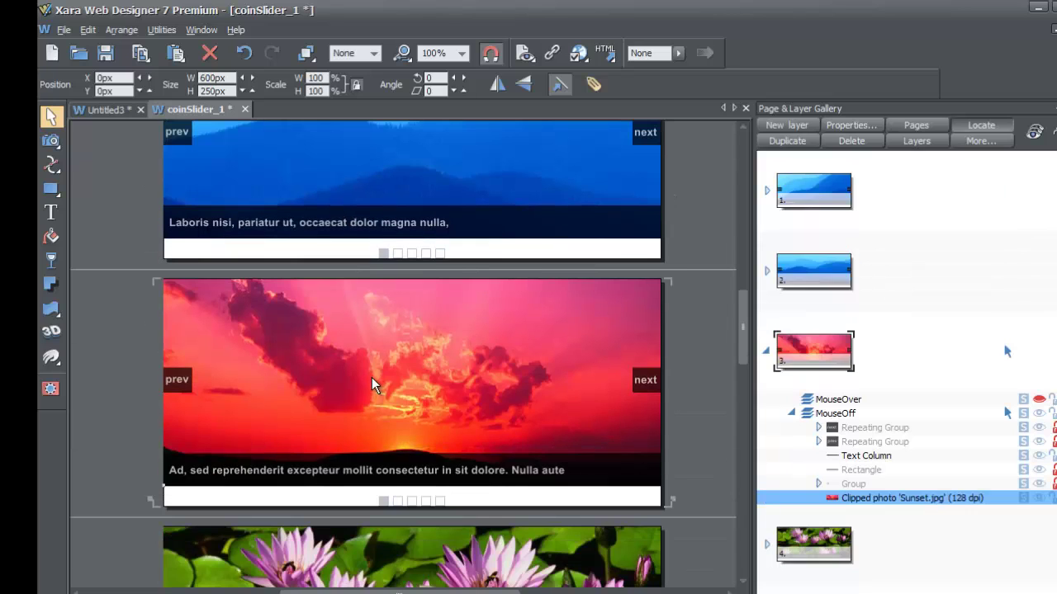
click(362, 371)
right_click(364, 377)
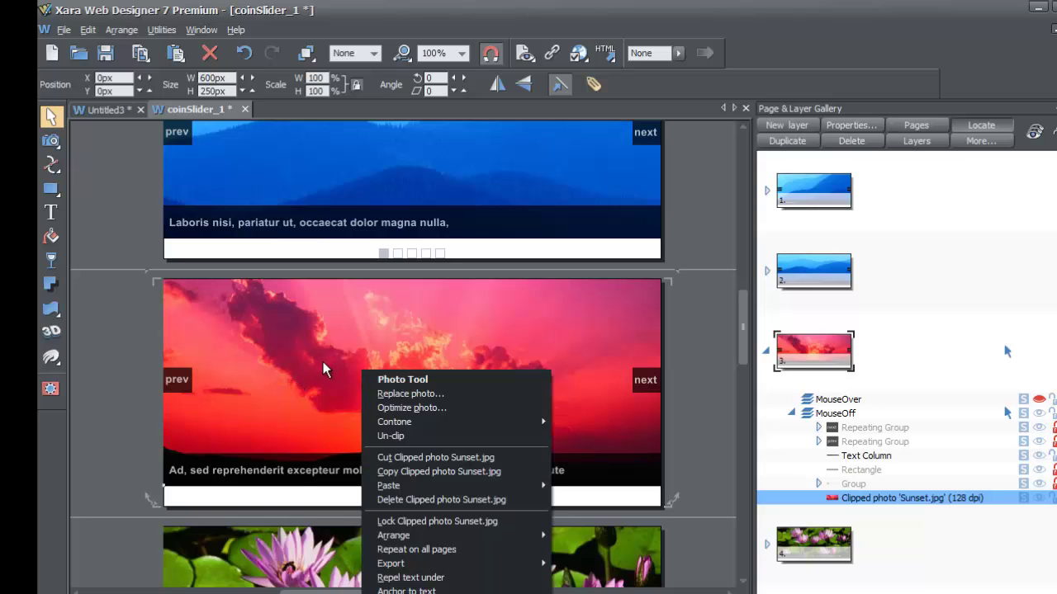
click(413, 592)
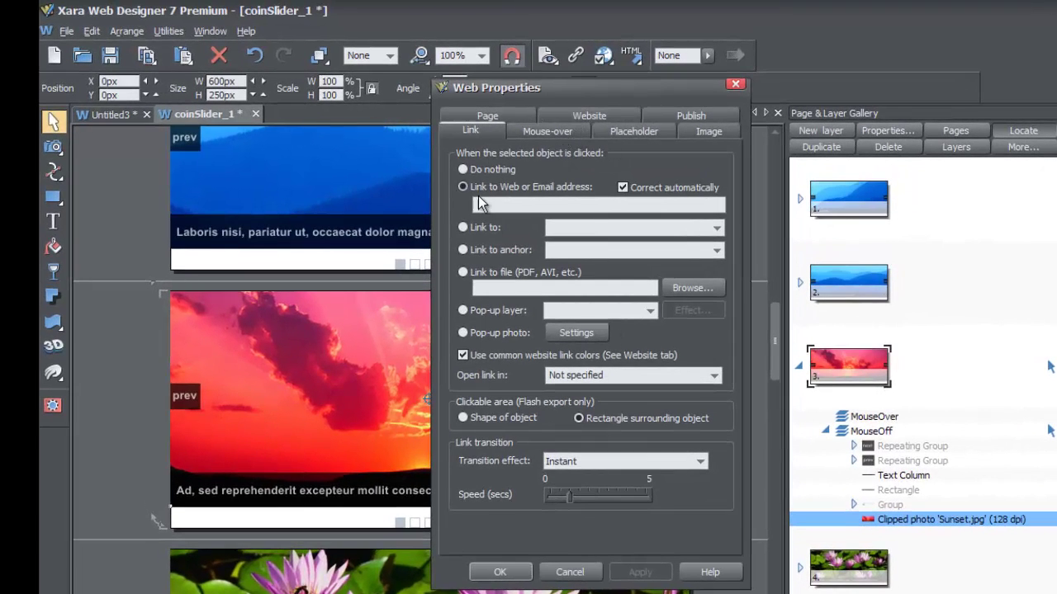
drag(504, 204, 458, 203)
text(www.)
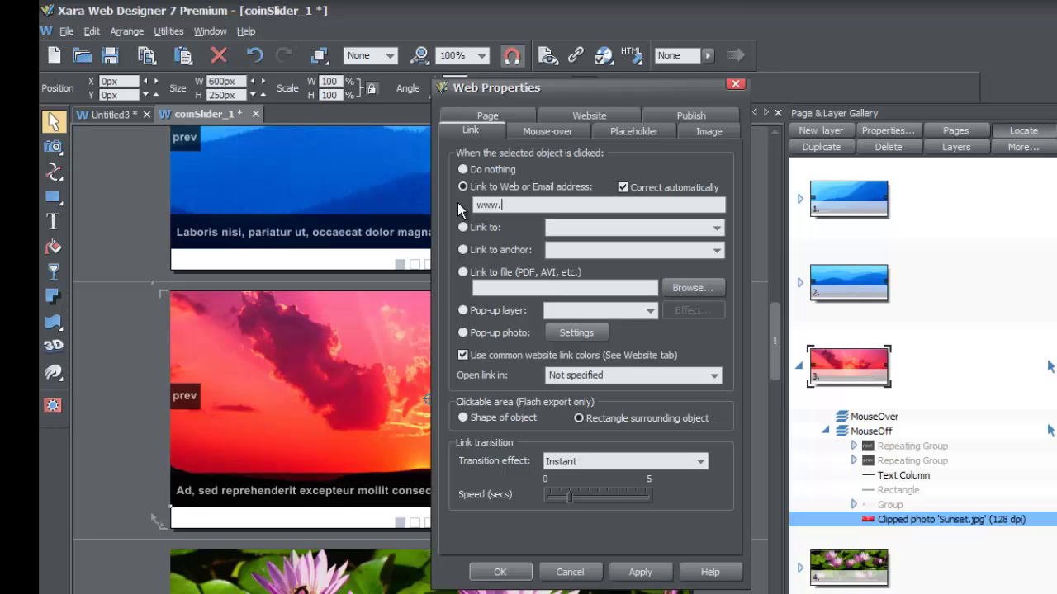
text(yahoo.com)
click(525, 575)
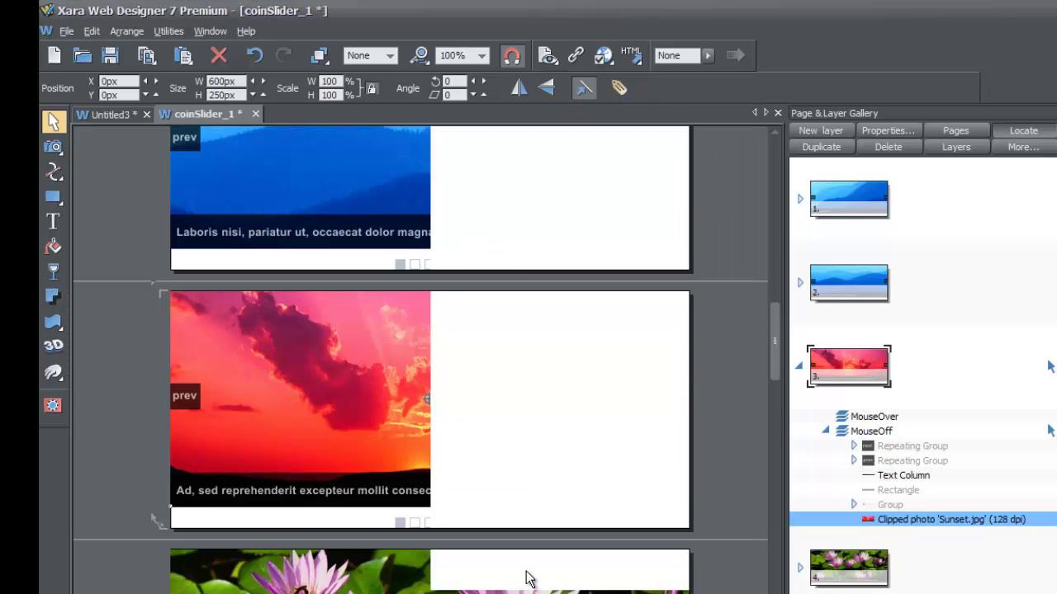
Step: Close the coinSlider_1 widget document with its changes saved and deselect the slideshow on the web page
click(256, 114)
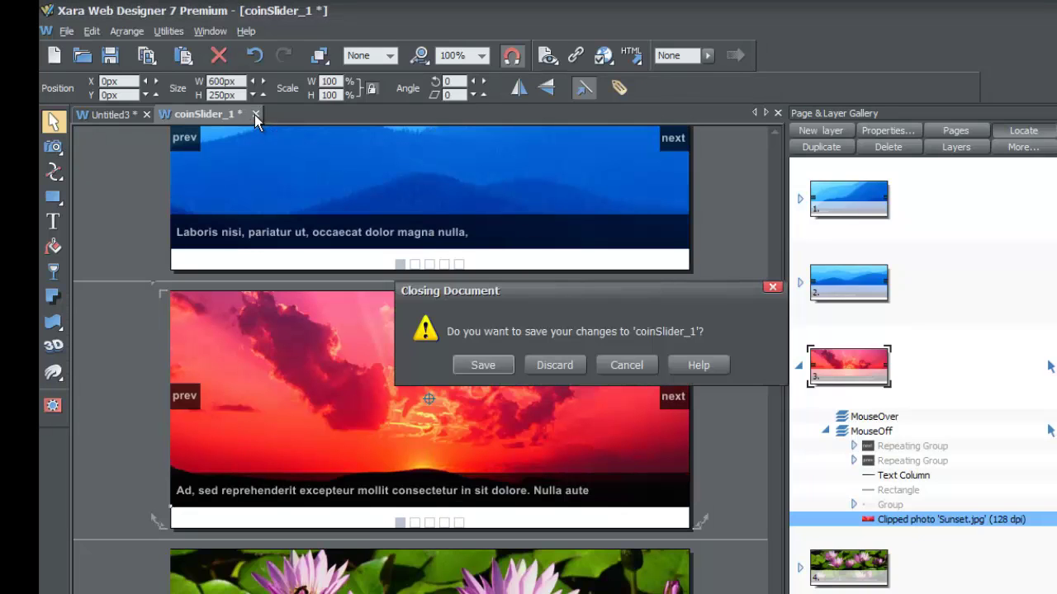
click(498, 364)
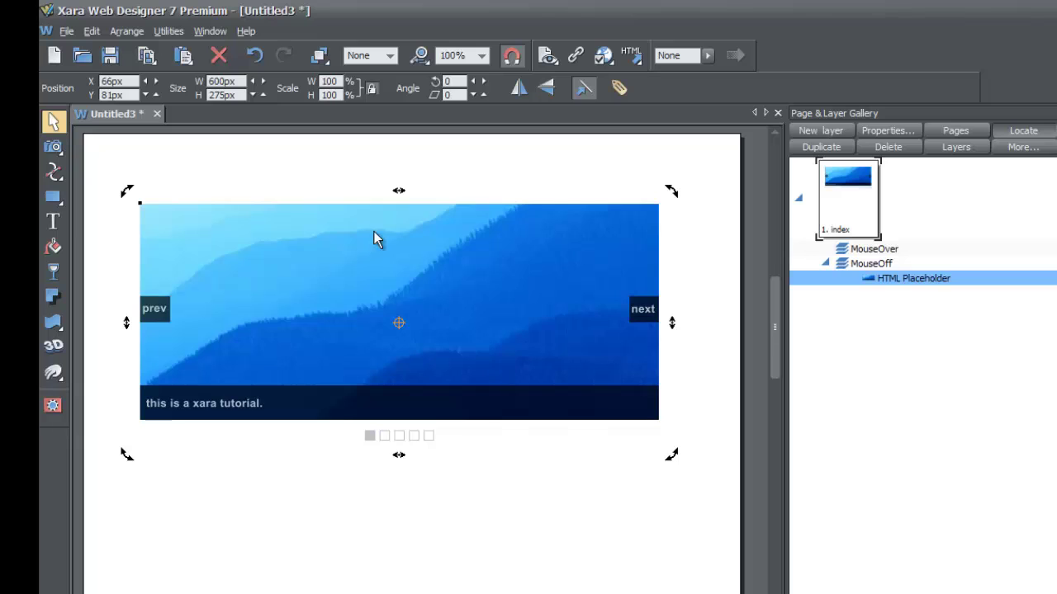
click(302, 169)
Step: Preview the website, follow the first slide's link to test it, and return to the slideshow page
click(70, 33)
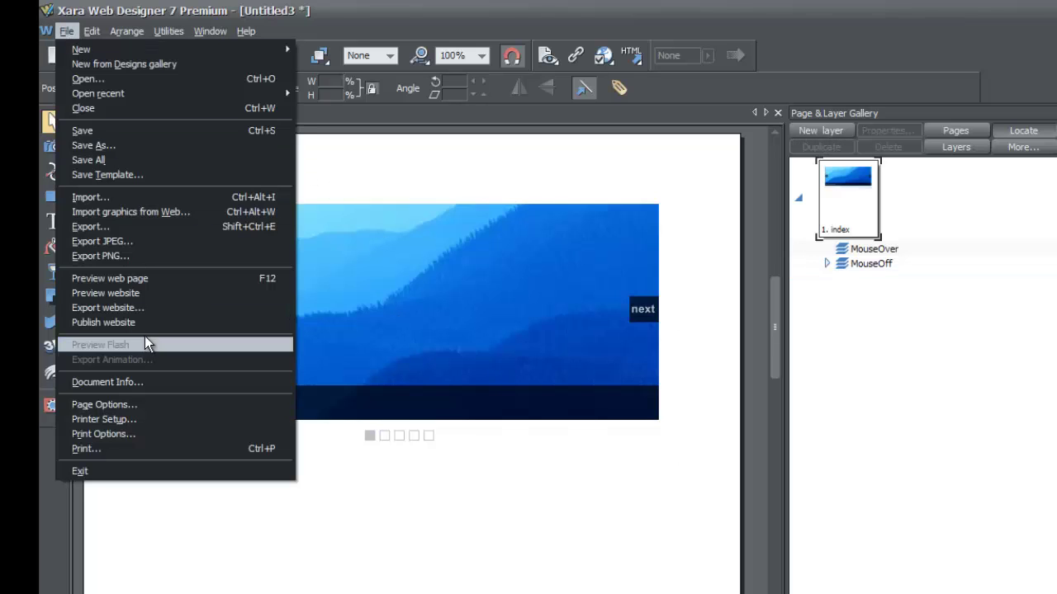
click(143, 293)
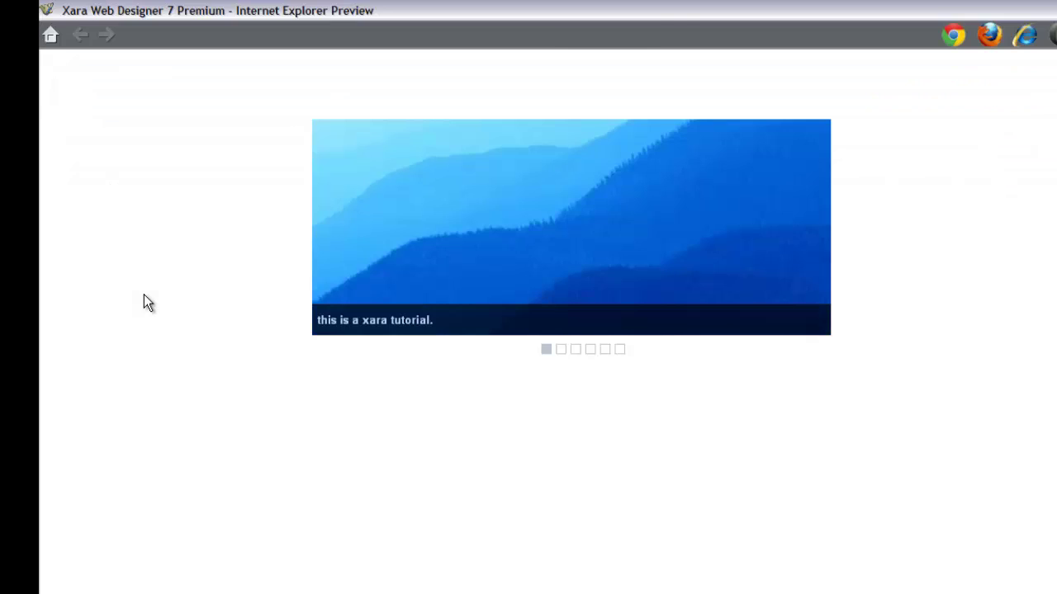
mouse_move(432, 334)
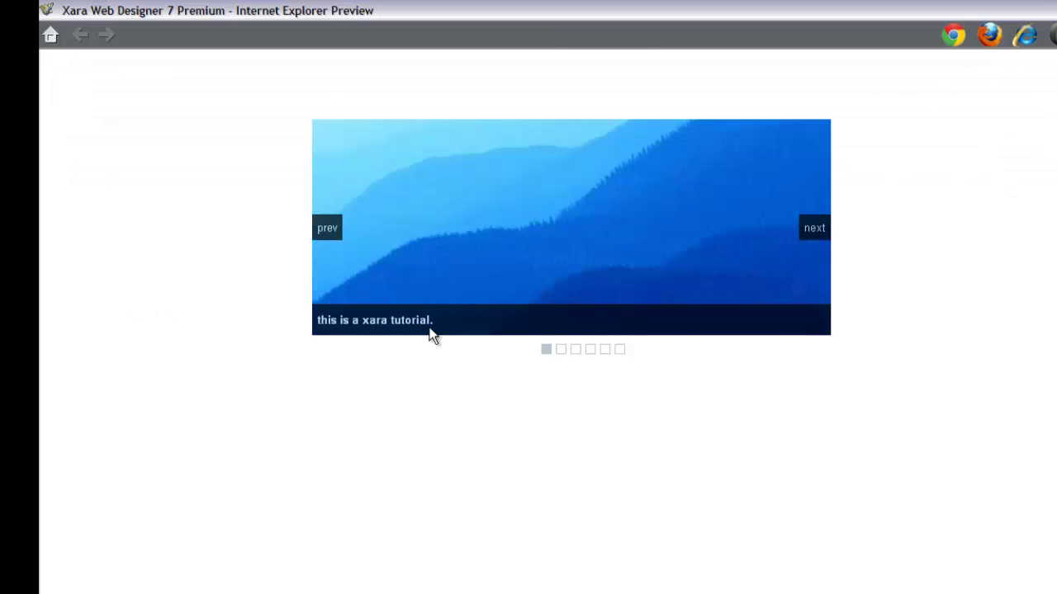
click(508, 257)
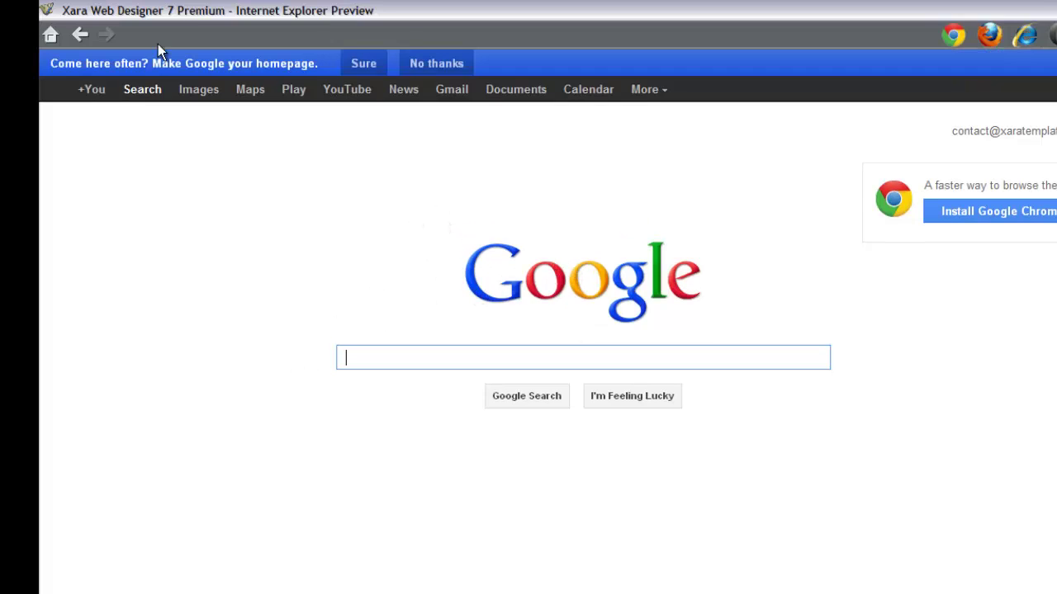
click(81, 35)
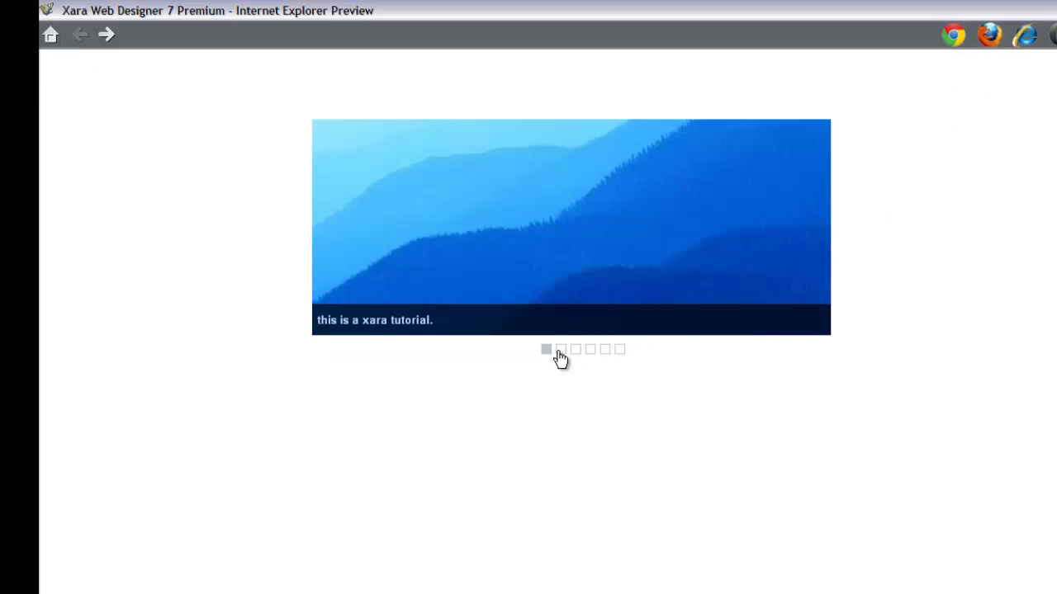
Step: Advance the previewed slideshow to the third slide and follow the Sunset photo's link to test it
click(814, 235)
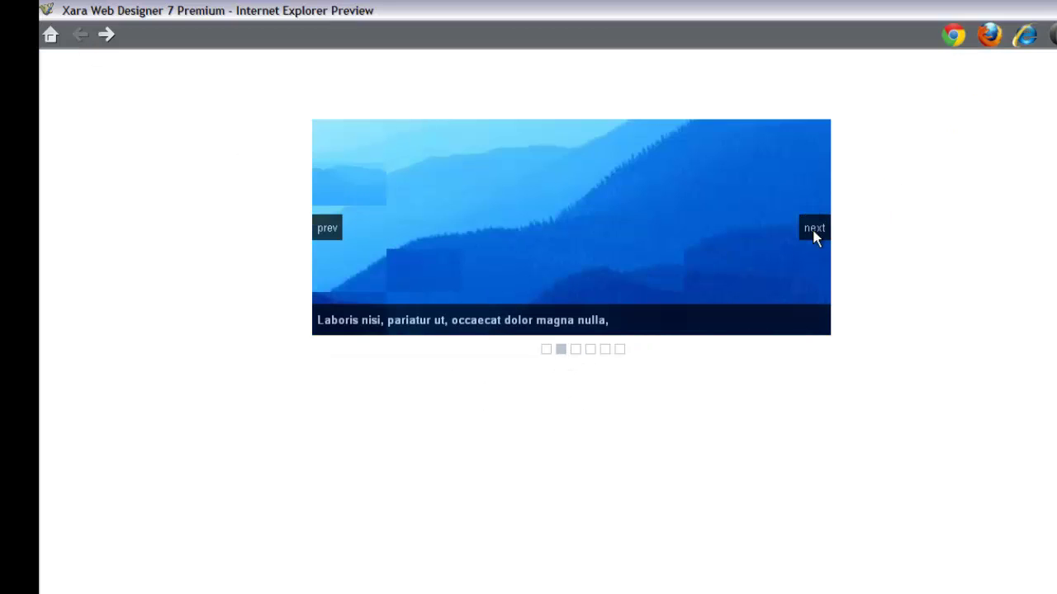
click(814, 235)
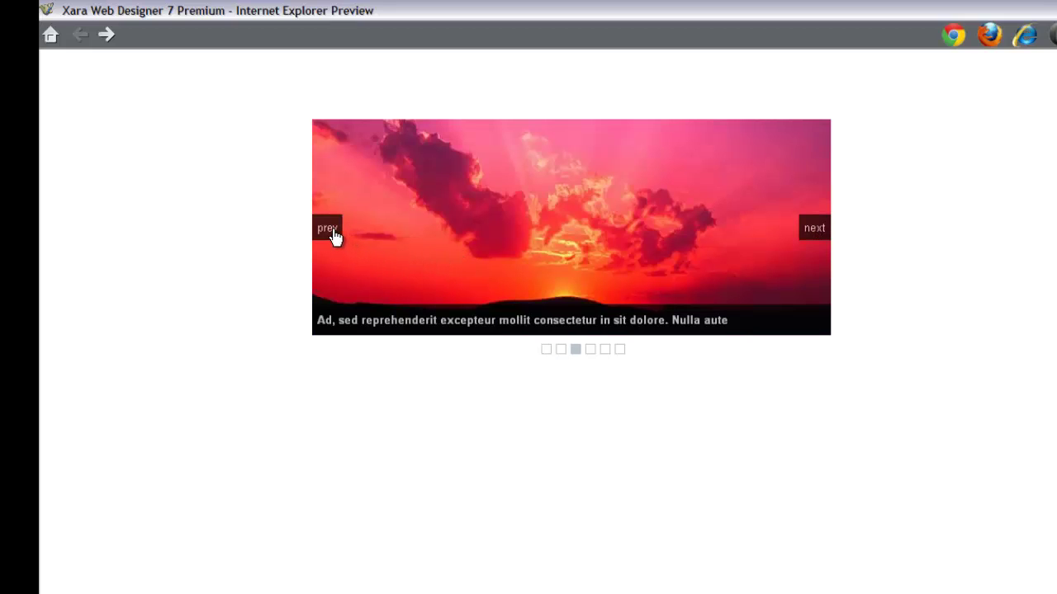
click(544, 208)
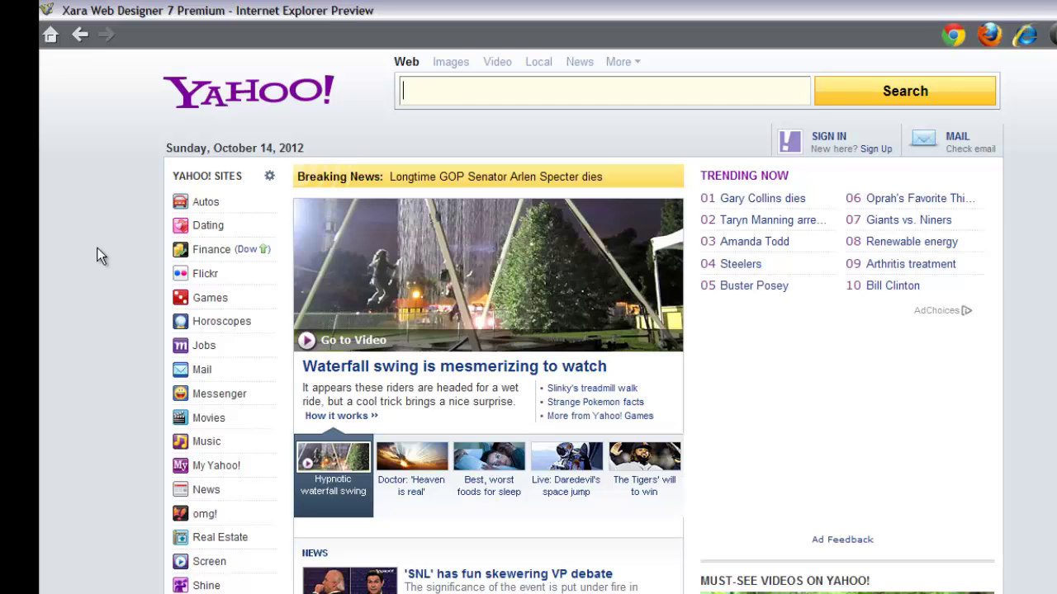
Step: Close the website preview and the open coinSlider_1 widget document to return to the web page
key(alt+F4)
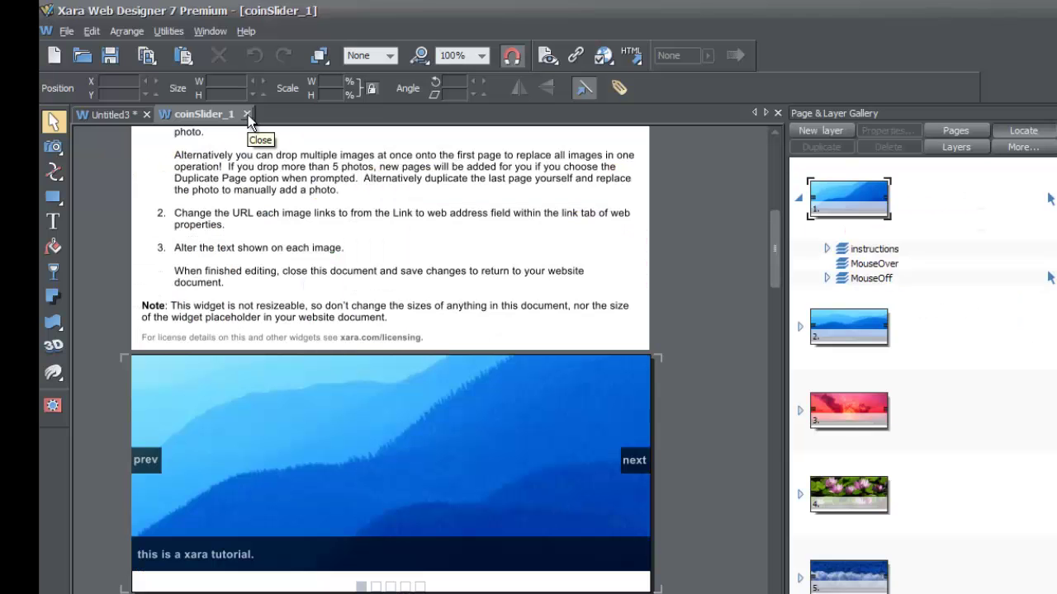
click(248, 114)
click(279, 177)
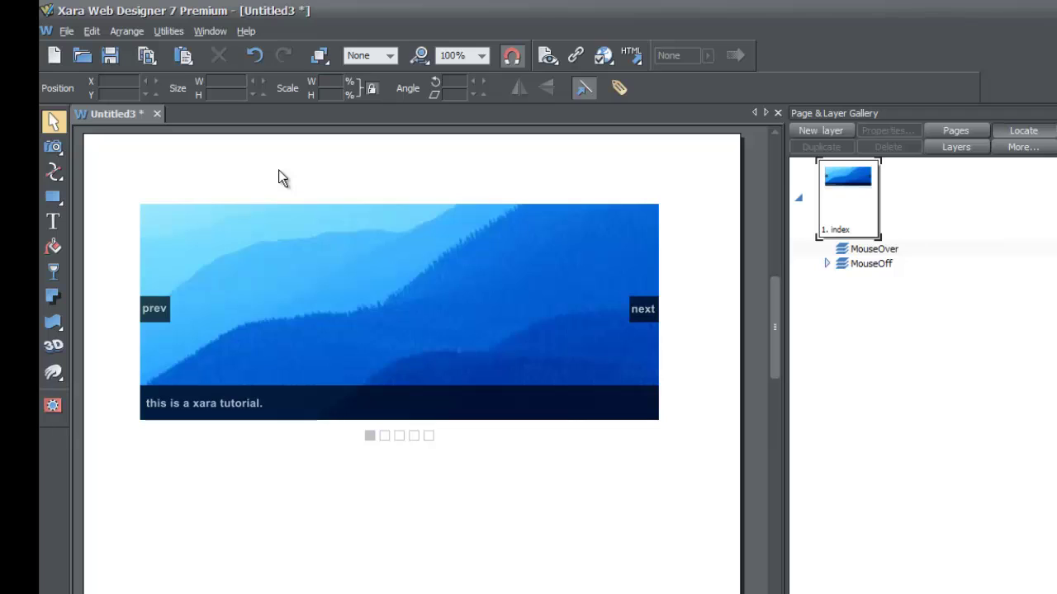